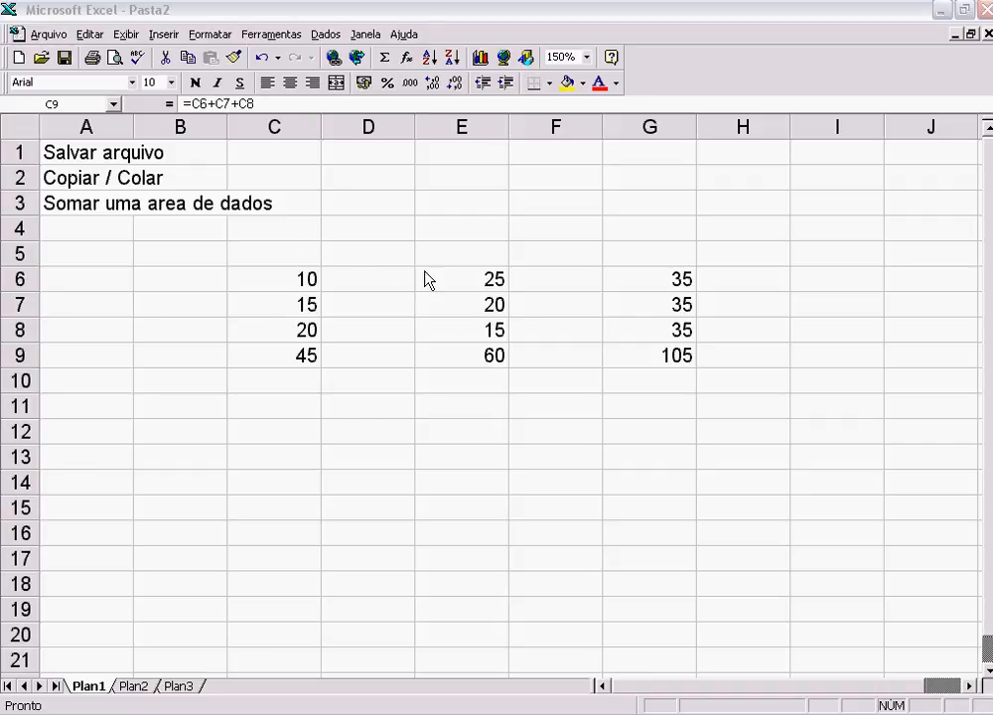
Start saving the workbook under a new name and enter "Excel - Aula 2" as the file name
{"action": "left_click", "coordinate": [47, 34]}
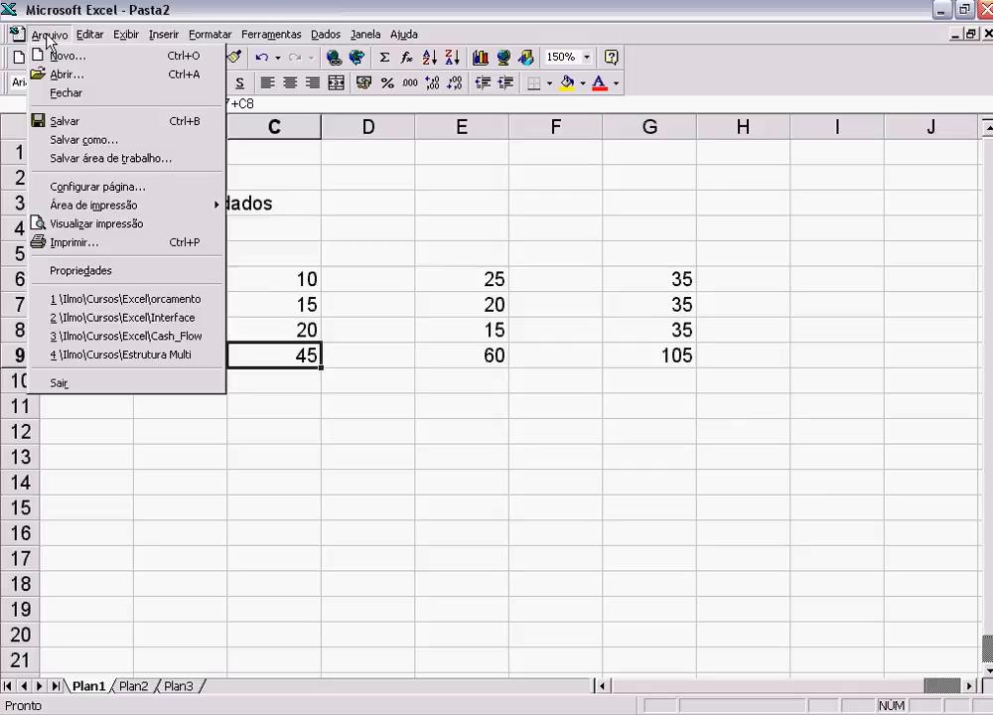
{"action": "left_click", "coordinate": [79, 144]}
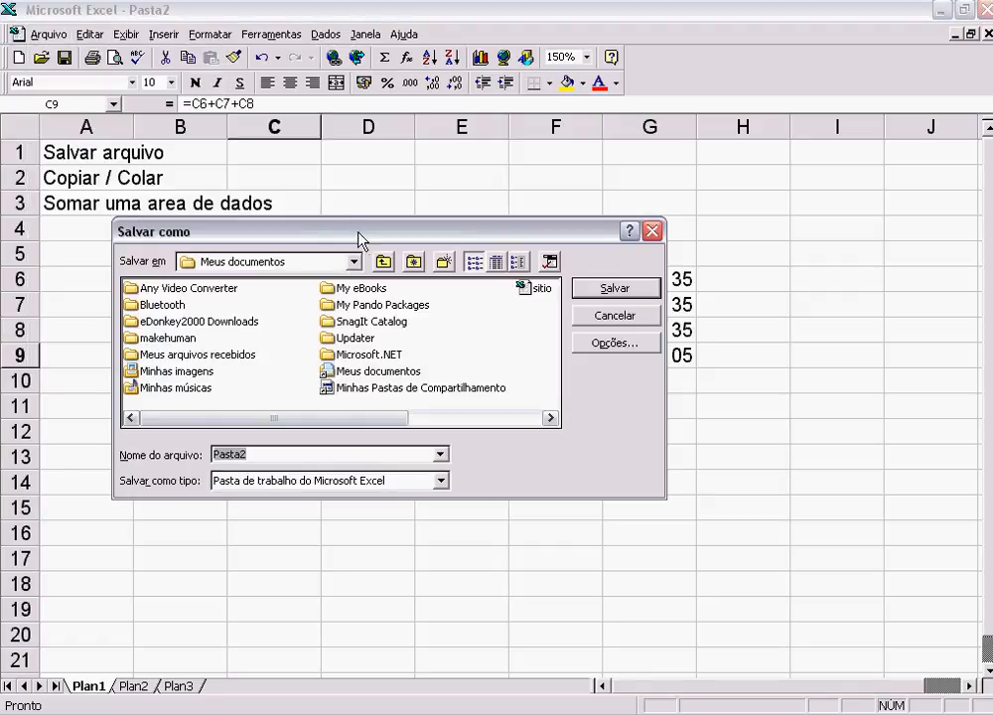
{"action": "left_click_drag", "start_coordinate": [358, 238], "coordinate": [473, 178]}
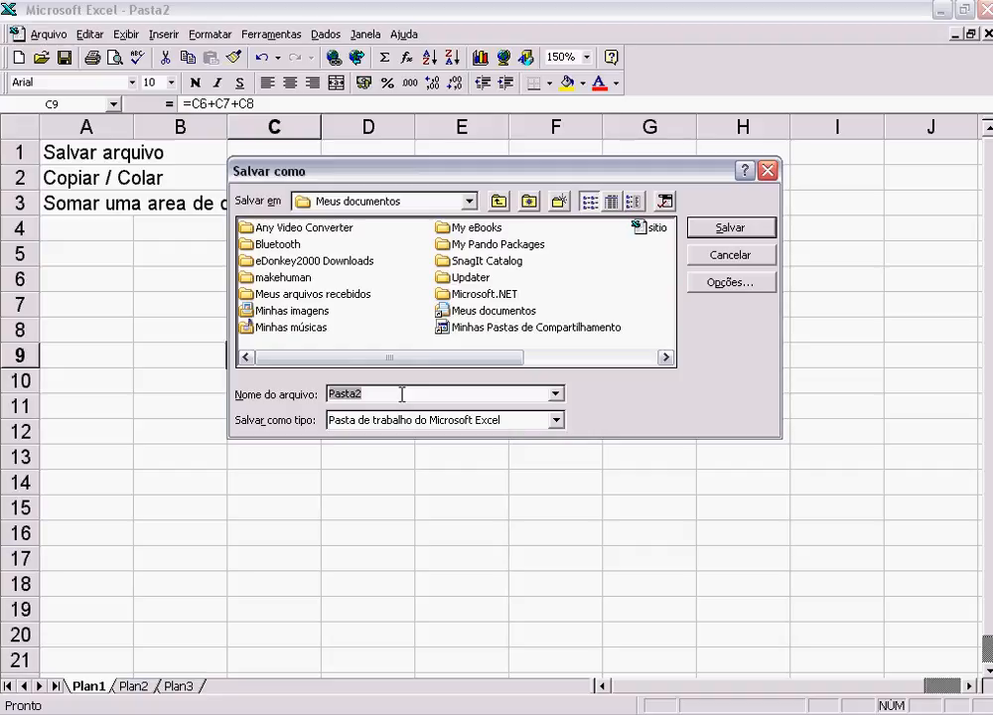
{"action": "type", "text": "E"}
{"action": "key", "text": "BackSpace"}
{"action": "key", "text": "BackSpace"}
{"action": "key", "text": "BackSpace"}
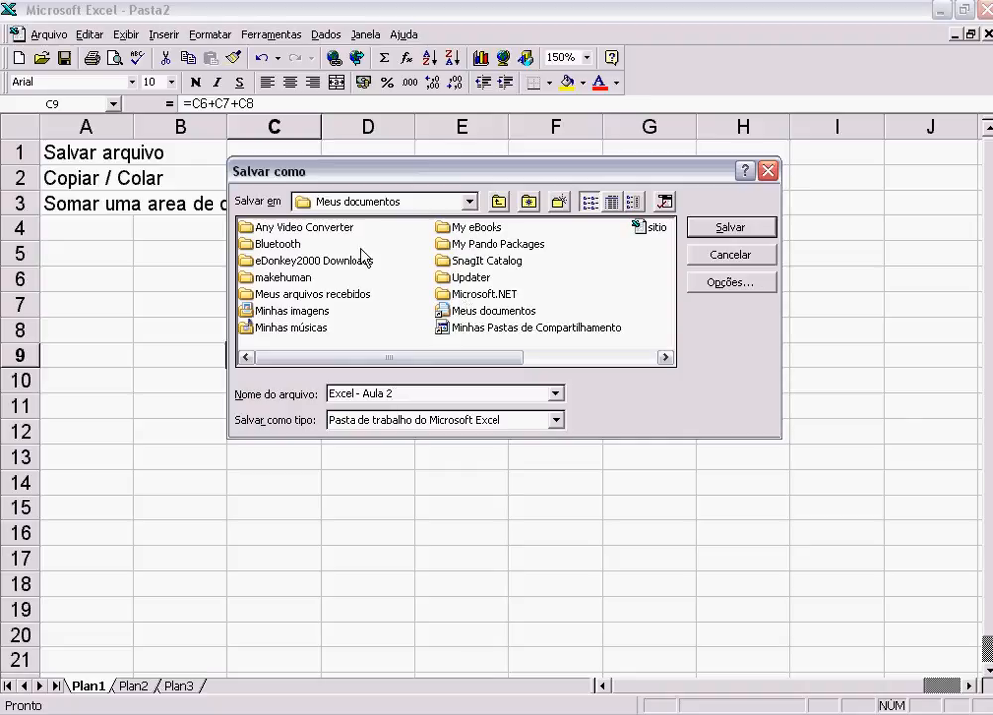
Choose the Excel folder inside Cursos, in the personal folder on Disco local (C:), and save the workbook there
{"action": "left_click", "coordinate": [468, 201]}
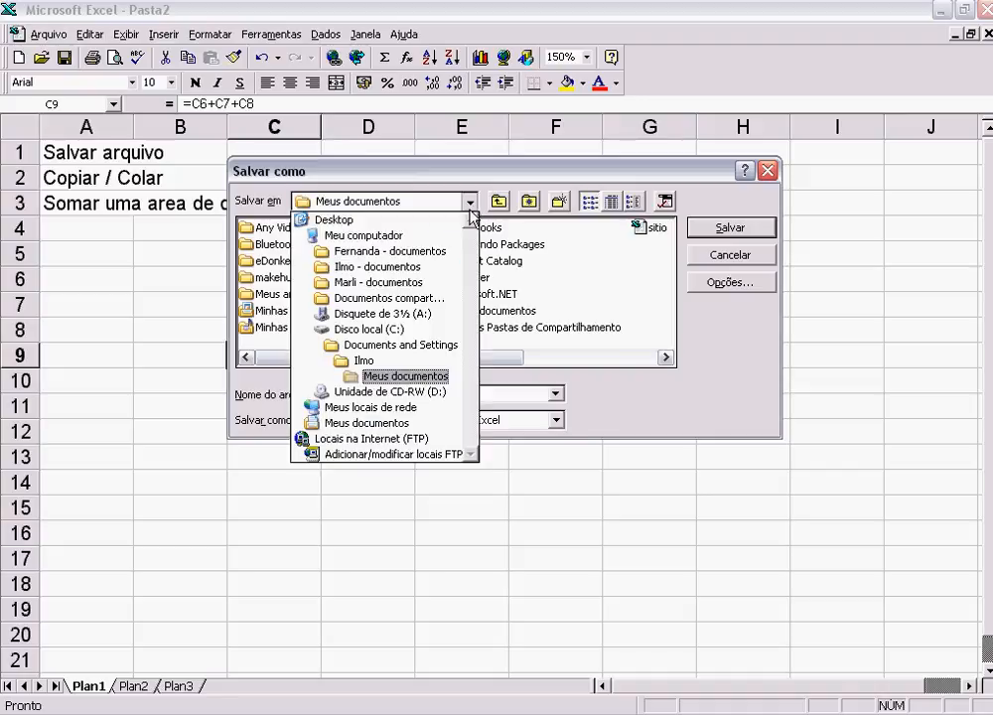
{"action": "left_click", "coordinate": [382, 336]}
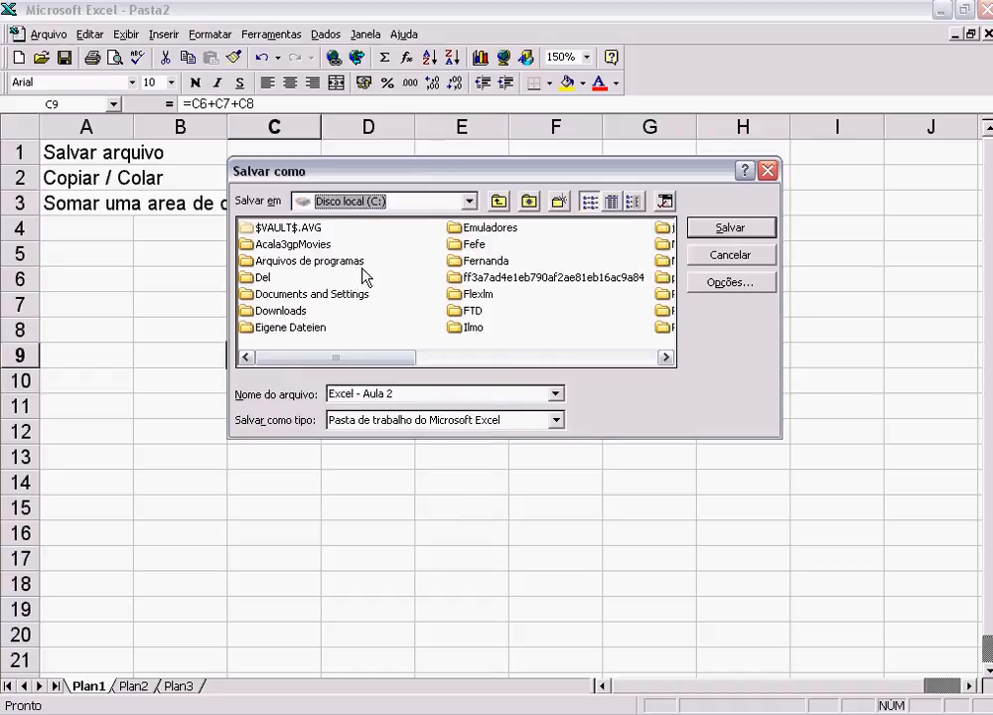
{"action": "double_click", "coordinate": [454, 331]}
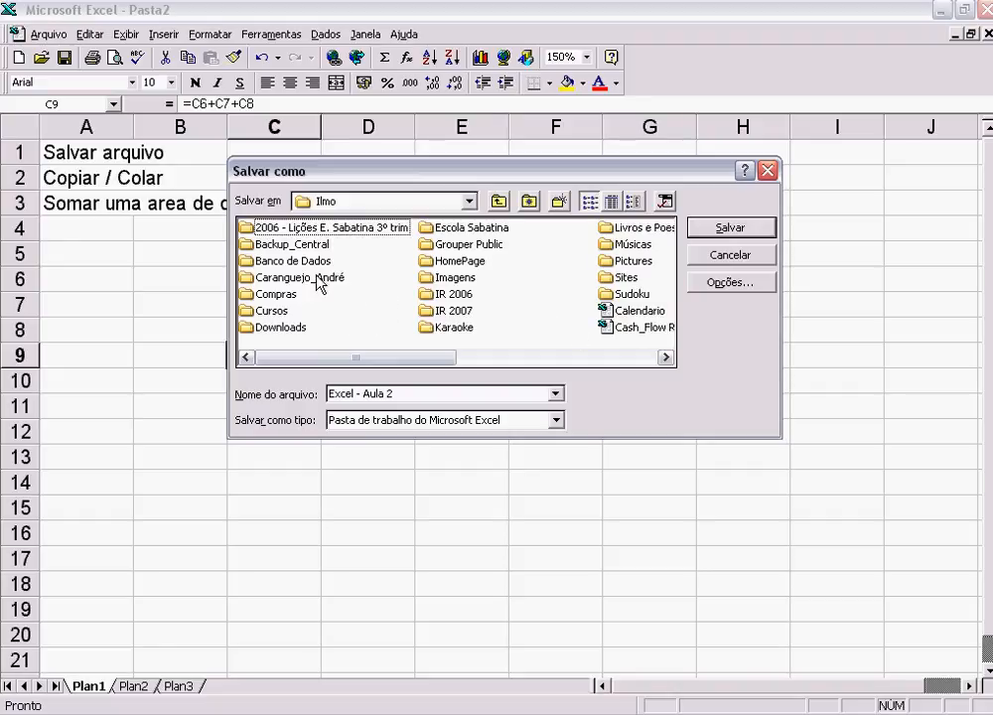
{"action": "double_click", "coordinate": [247, 311]}
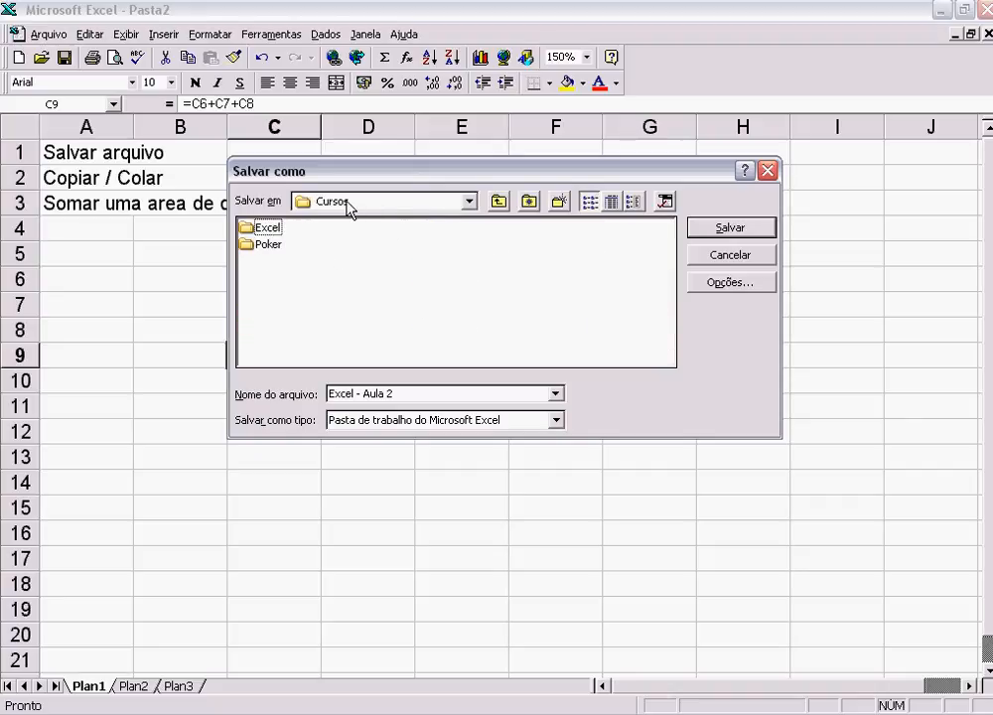
{"action": "double_click", "coordinate": [245, 233]}
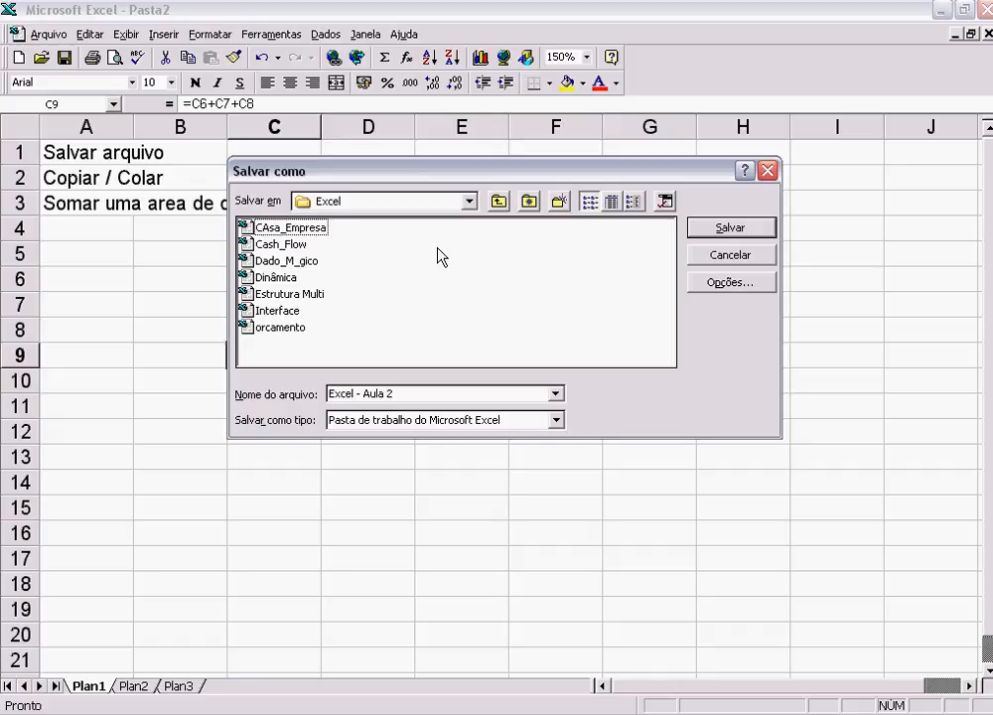
{"action": "left_click", "coordinate": [740, 230]}
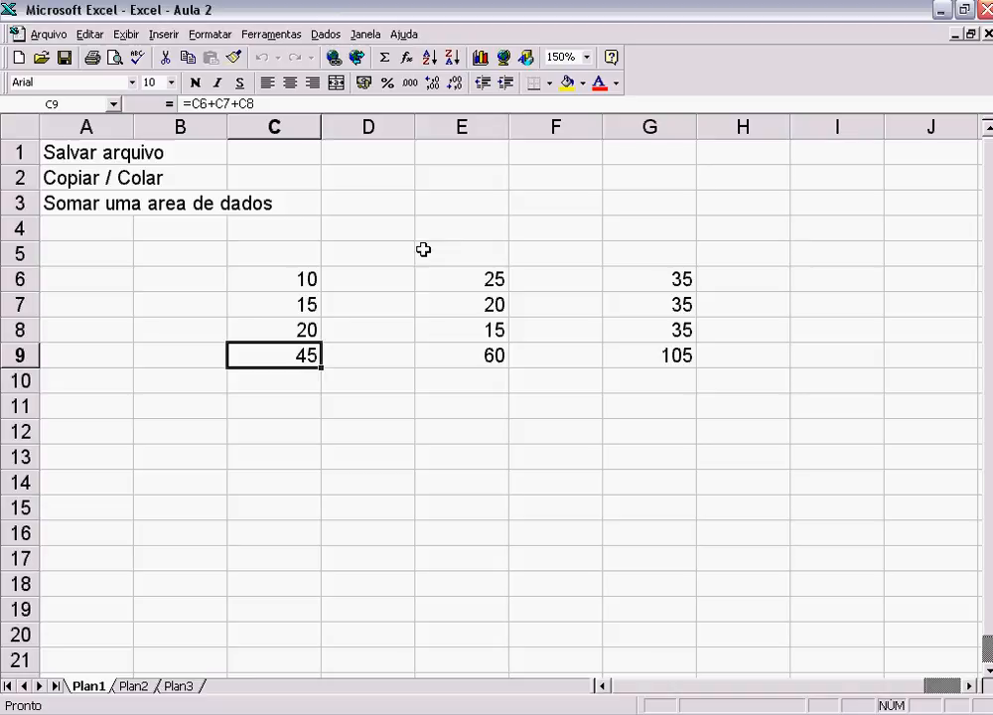
{"action": "left_click", "coordinate": [77, 153]}
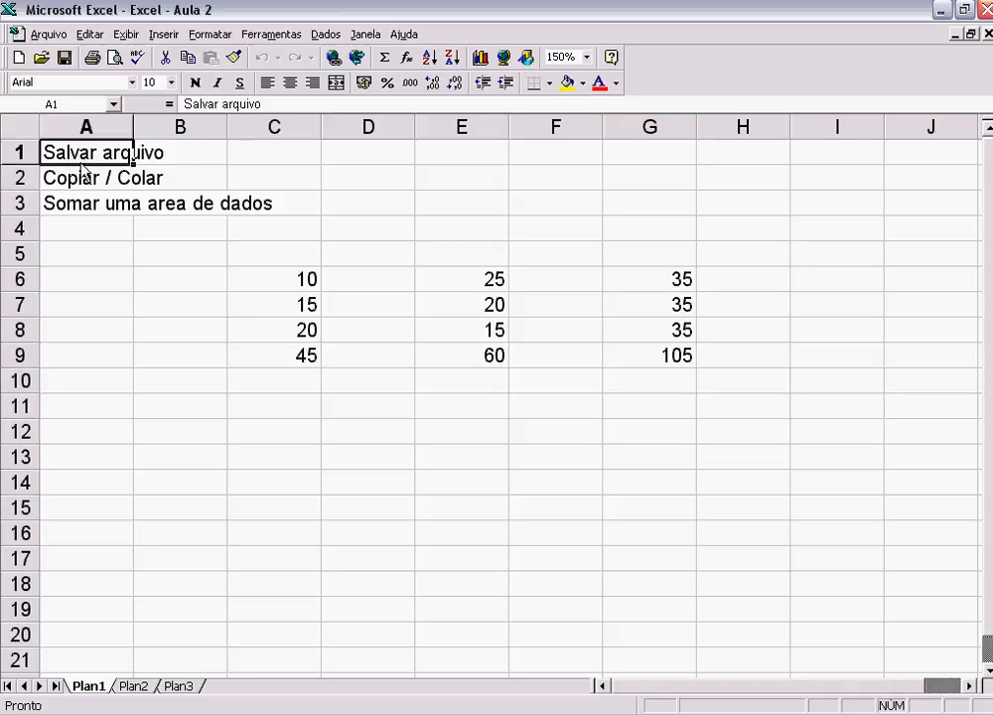
{"action": "left_click", "coordinate": [77, 182]}
{"action": "key", "text": "Down"}
{"action": "left_click", "coordinate": [63, 151]}
{"action": "left_click", "coordinate": [77, 183]}
{"action": "left_click", "coordinate": [77, 149]}
{"action": "left_click", "coordinate": [46, 34]}
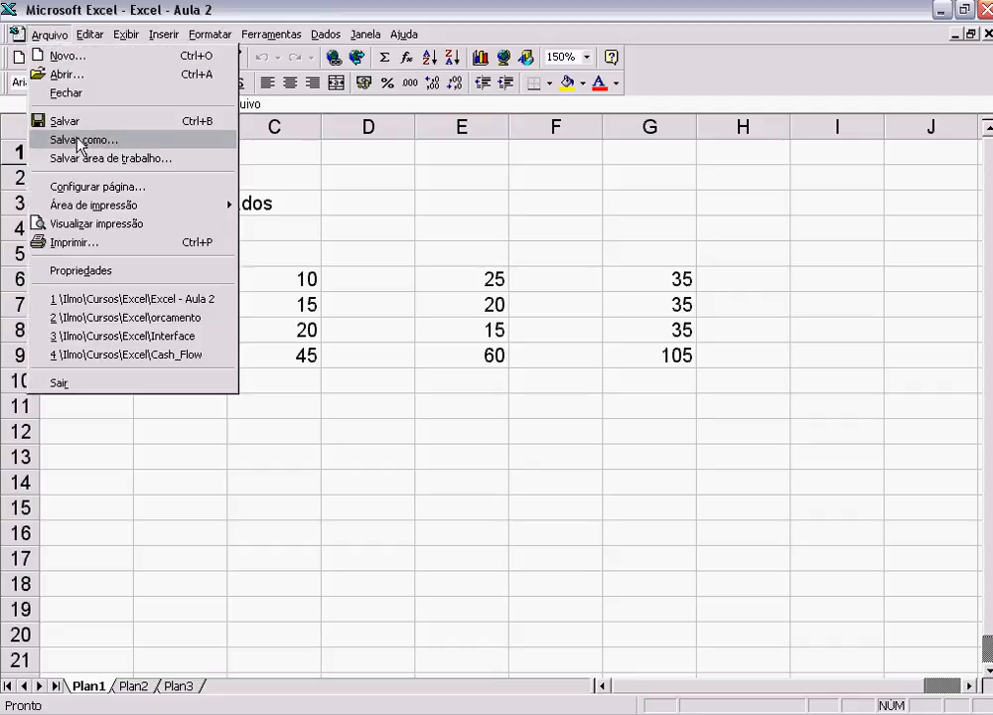
{"action": "left_click", "coordinate": [417, 183]}
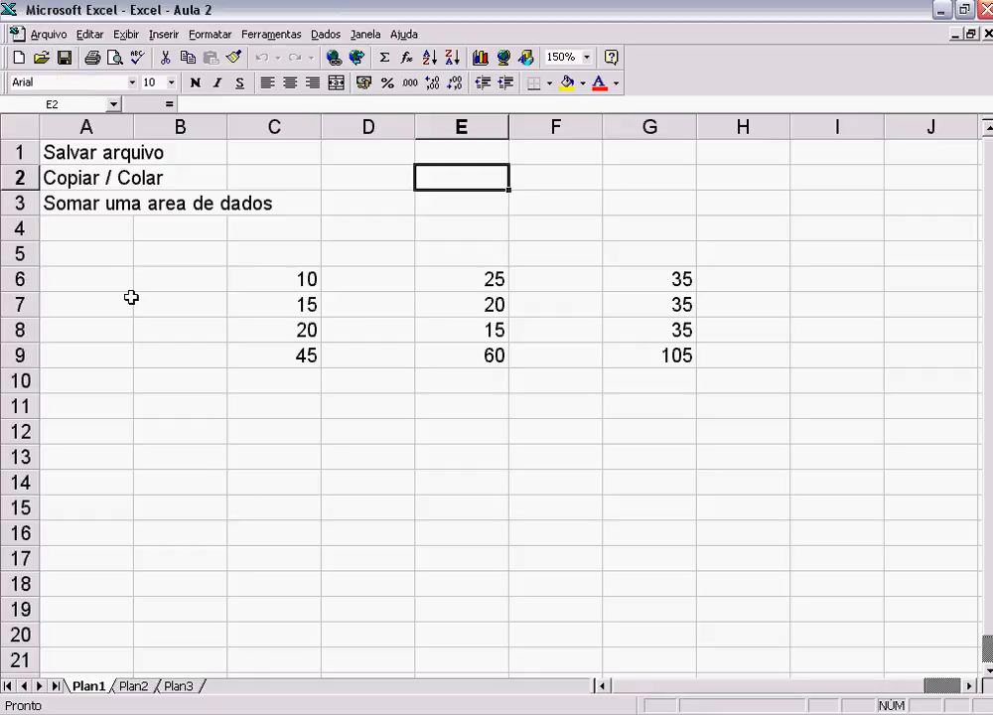
{"action": "left_click", "coordinate": [72, 151]}
{"action": "left_click", "coordinate": [59, 179]}
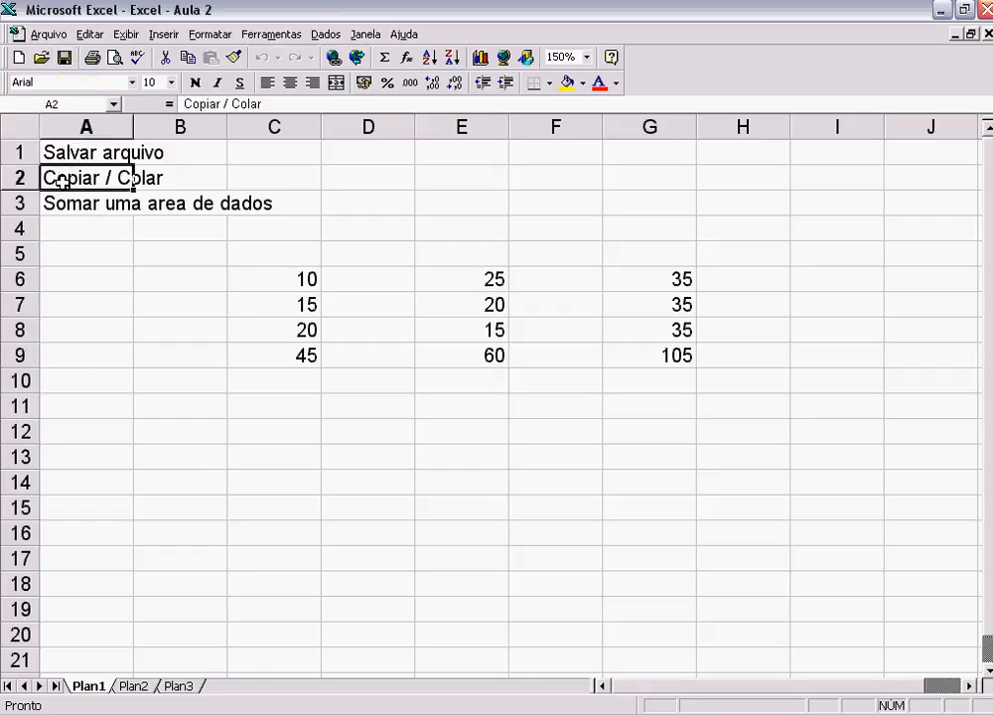
{"action": "left_click", "coordinate": [192, 177]}
{"action": "left_click", "coordinate": [53, 179]}
{"action": "left_click", "coordinate": [179, 180]}
{"action": "left_click", "coordinate": [60, 180]}
{"action": "left_click", "coordinate": [186, 186]}
{"action": "left_click", "coordinate": [51, 182]}
Examine the numbers in cells C6 to C8 and the sum formula in C9
{"action": "left_click", "coordinate": [295, 279]}
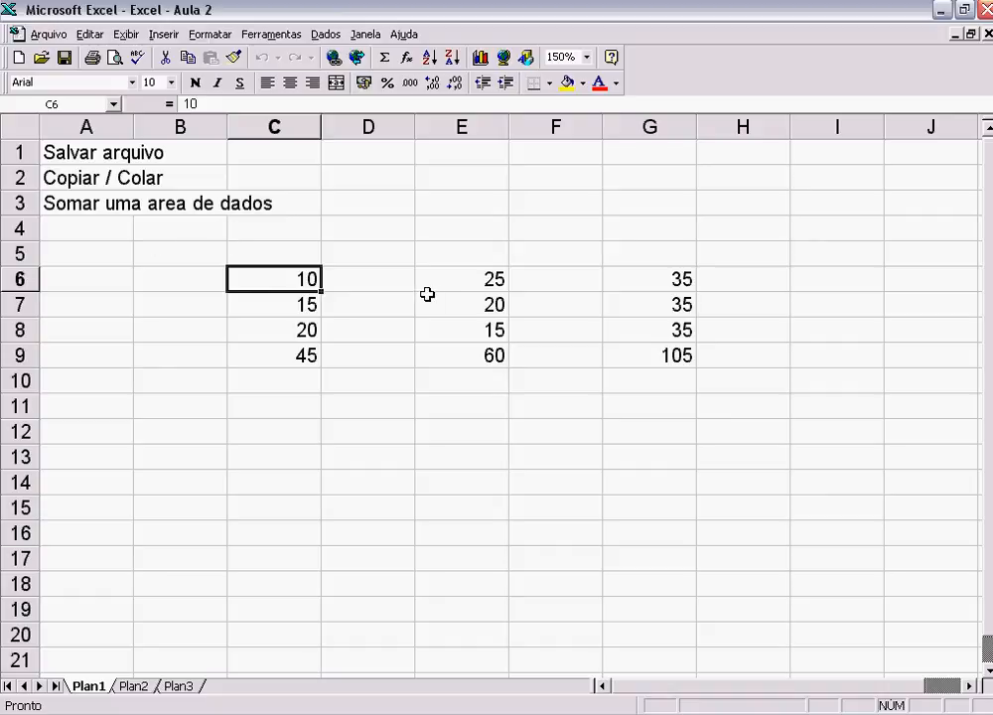
{"action": "key", "text": "Down"}
{"action": "key", "text": "Down"}
{"action": "key", "text": "Down"}
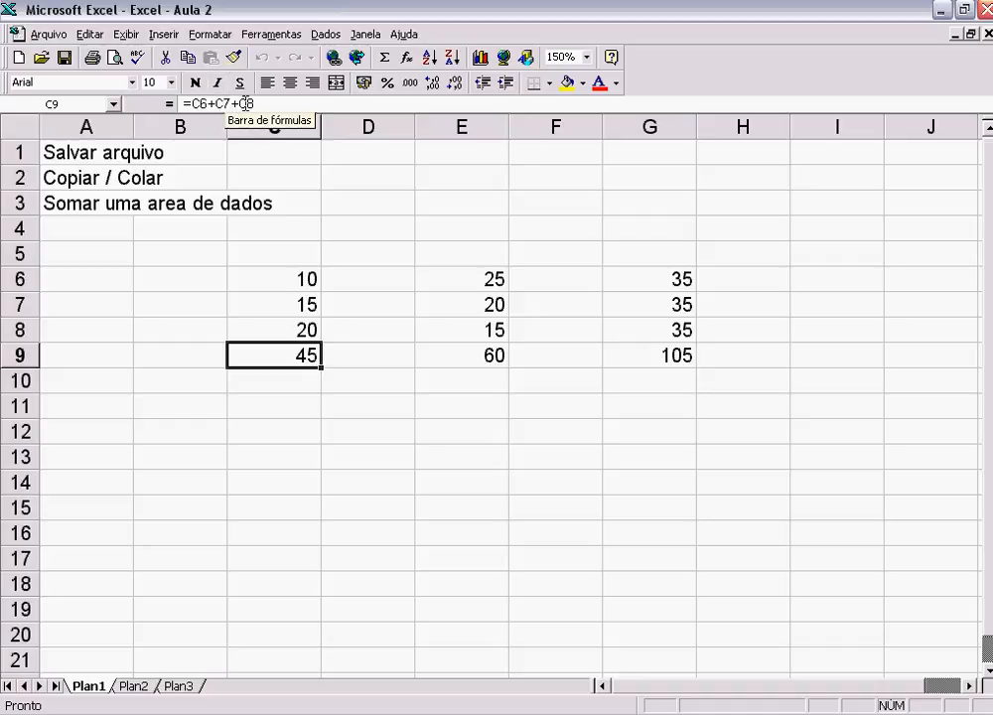
{"action": "left_click", "coordinate": [295, 279]}
{"action": "left_click_drag", "start_coordinate": [293, 323], "coordinate": [290, 312]}
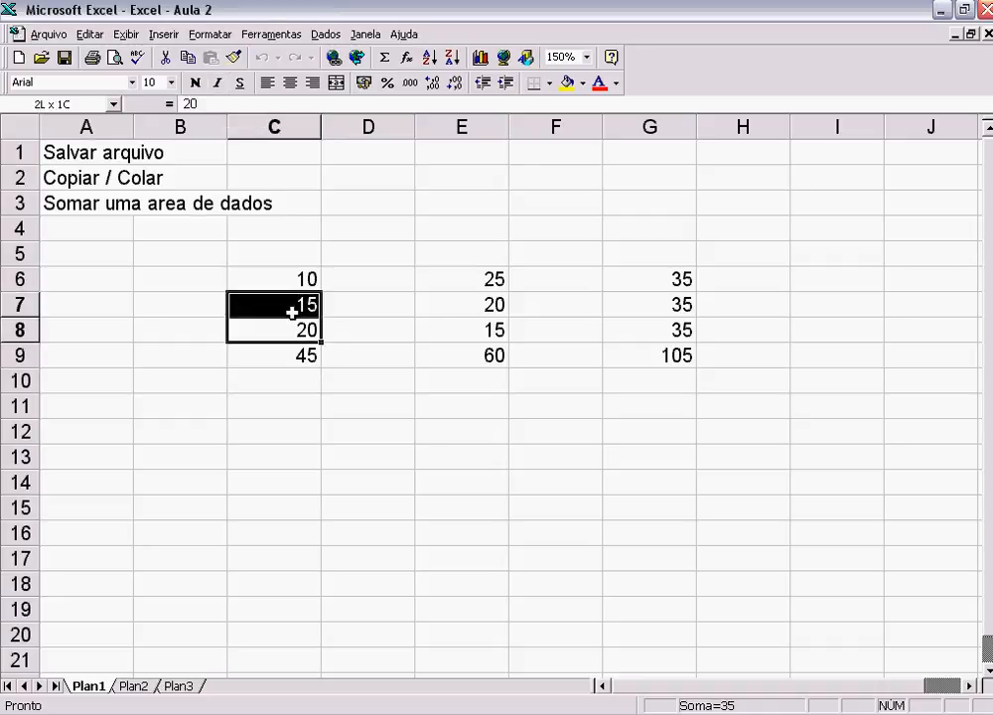
{"action": "left_click", "coordinate": [294, 332]}
{"action": "left_click", "coordinate": [264, 357]}
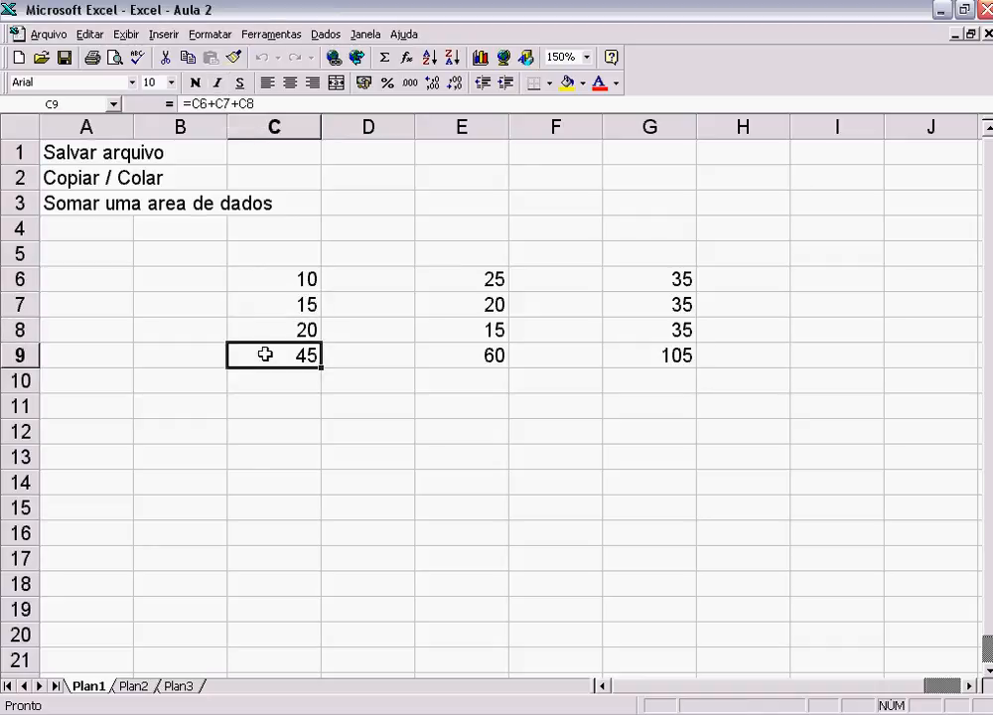
{"action": "left_click", "coordinate": [288, 281]}
{"action": "left_click_drag", "start_coordinate": [288, 281], "coordinate": [290, 351]}
{"action": "left_click", "coordinate": [266, 281]}
{"action": "mouse_move", "coordinate": [266, 278]}
{"action": "left_mouse_down"}
{"action": "mouse_move", "coordinate": [279, 344]}
{"action": "mouse_move", "coordinate": [268, 270]}
{"action": "left_mouse_up"}
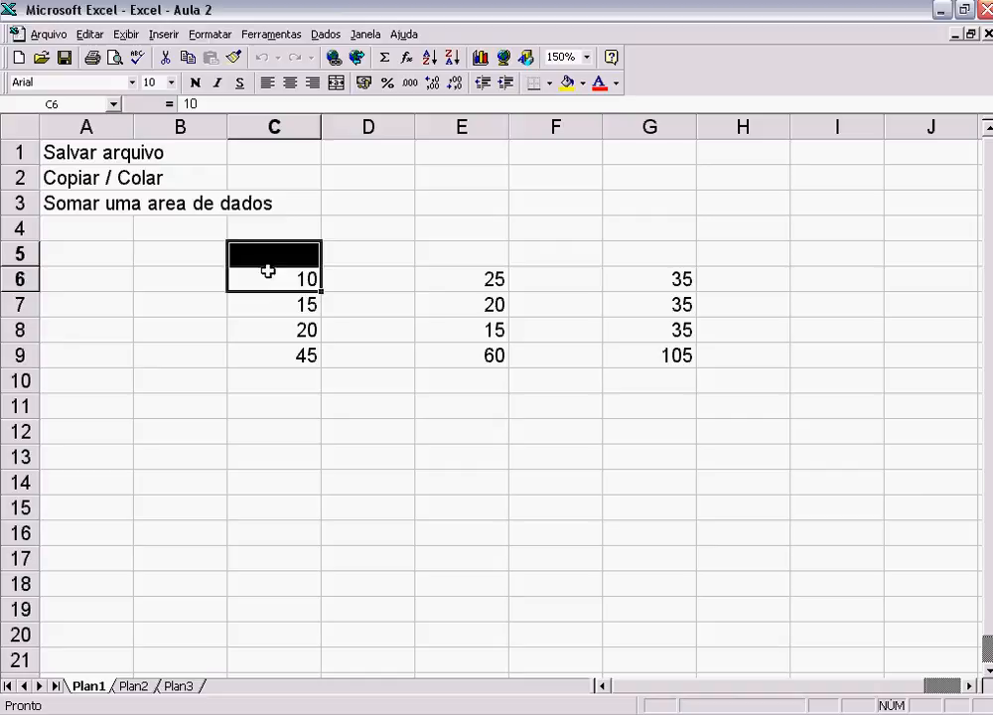
{"action": "left_click", "coordinate": [373, 284]}
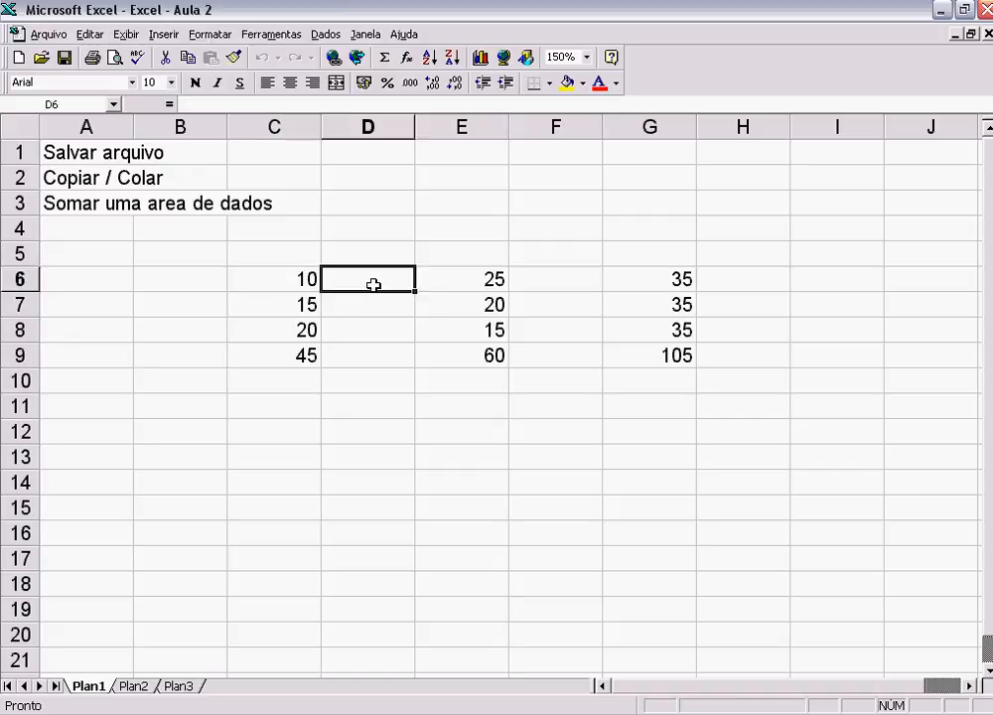
Copy the range C6:C9 and paste it into column D starting at D6
{"action": "left_click", "coordinate": [266, 279]}
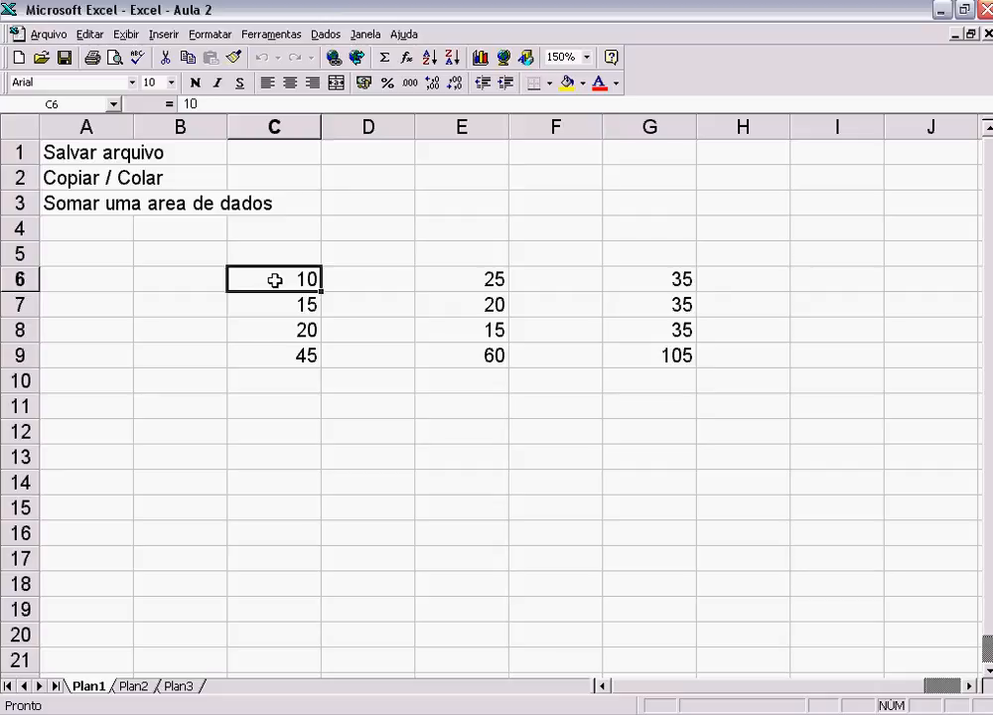
{"action": "left_click_drag", "start_coordinate": [277, 293], "coordinate": [277, 349]}
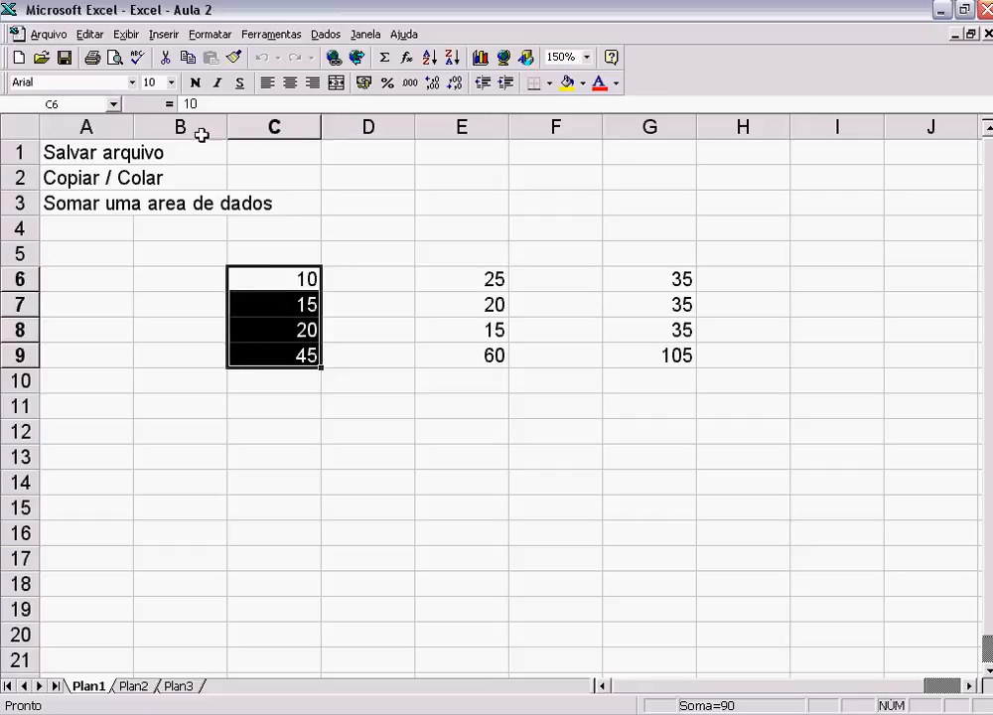
{"action": "left_click", "coordinate": [90, 36]}
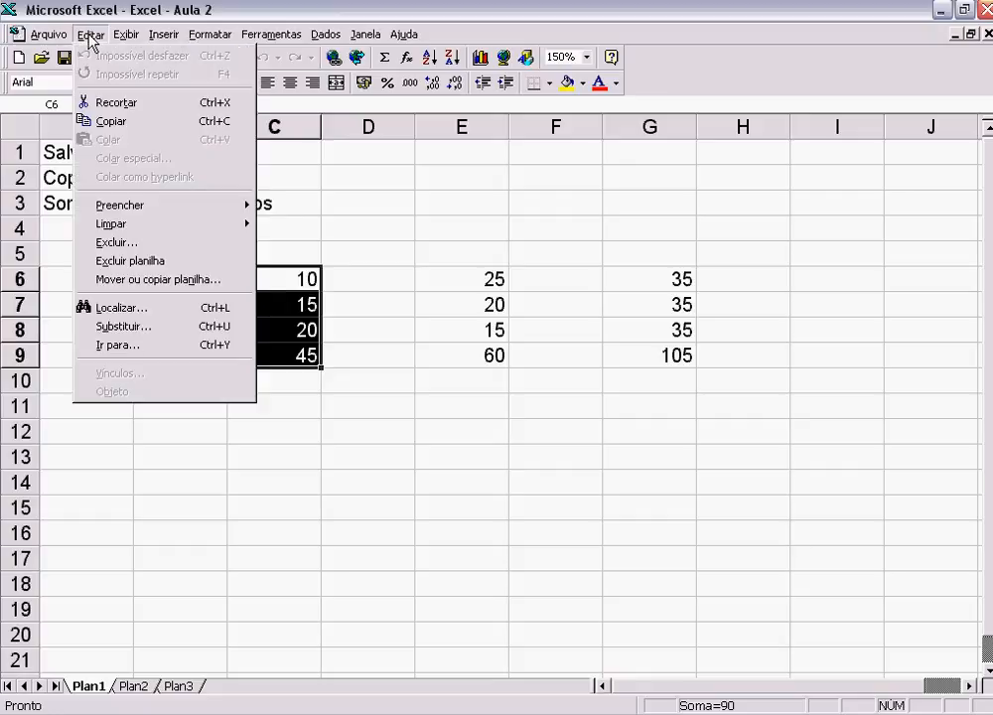
{"action": "left_click", "coordinate": [111, 131]}
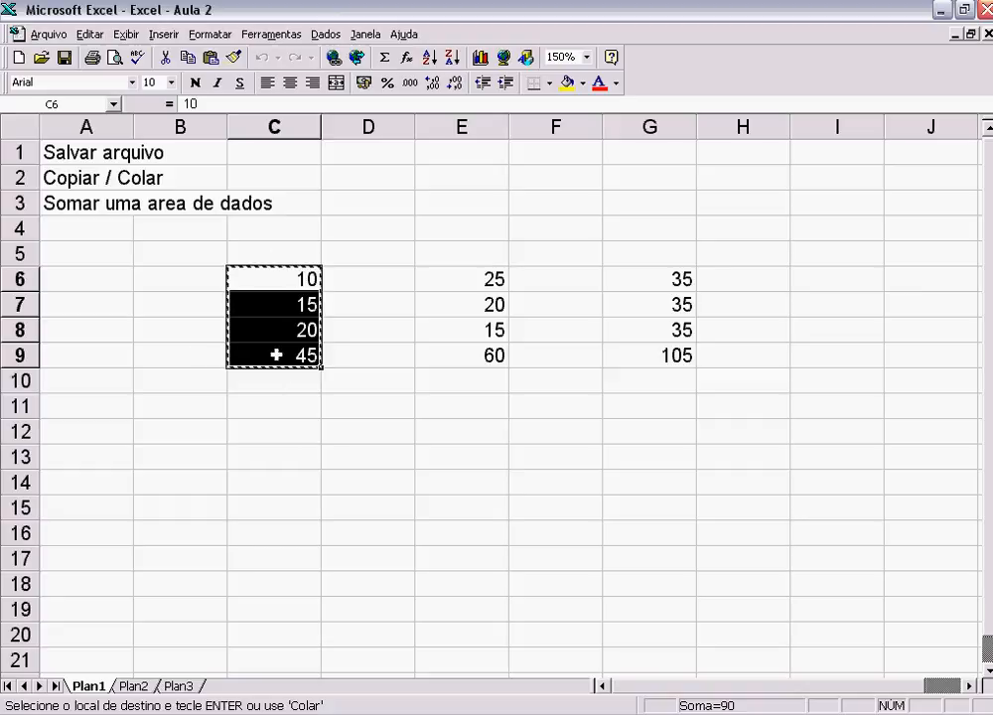
{"action": "left_click", "coordinate": [357, 279]}
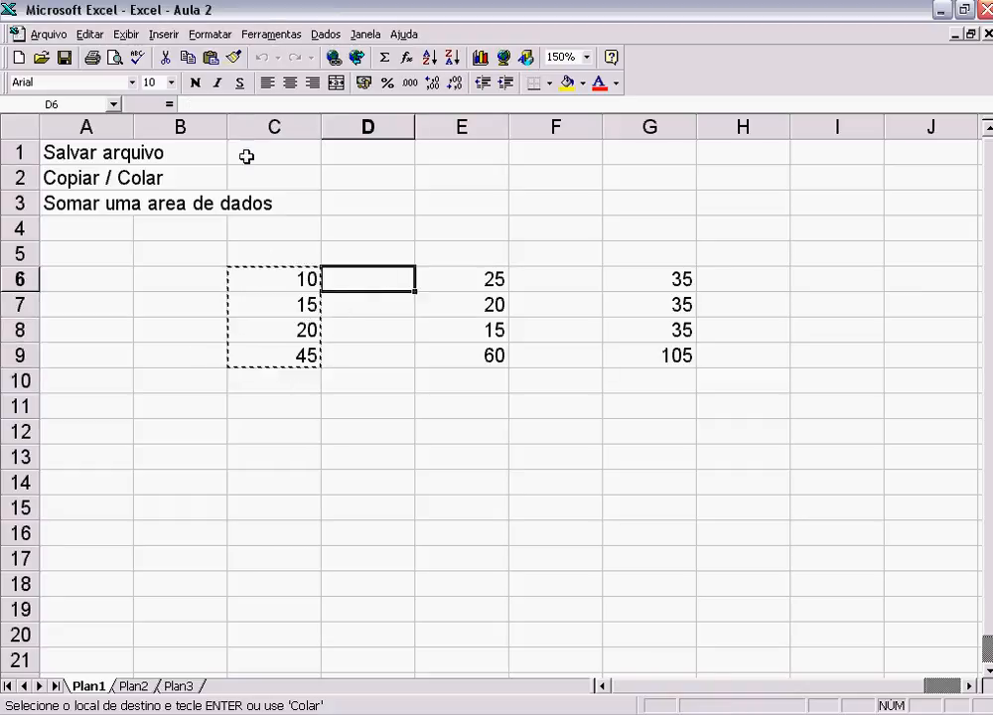
{"action": "left_click", "coordinate": [87, 34]}
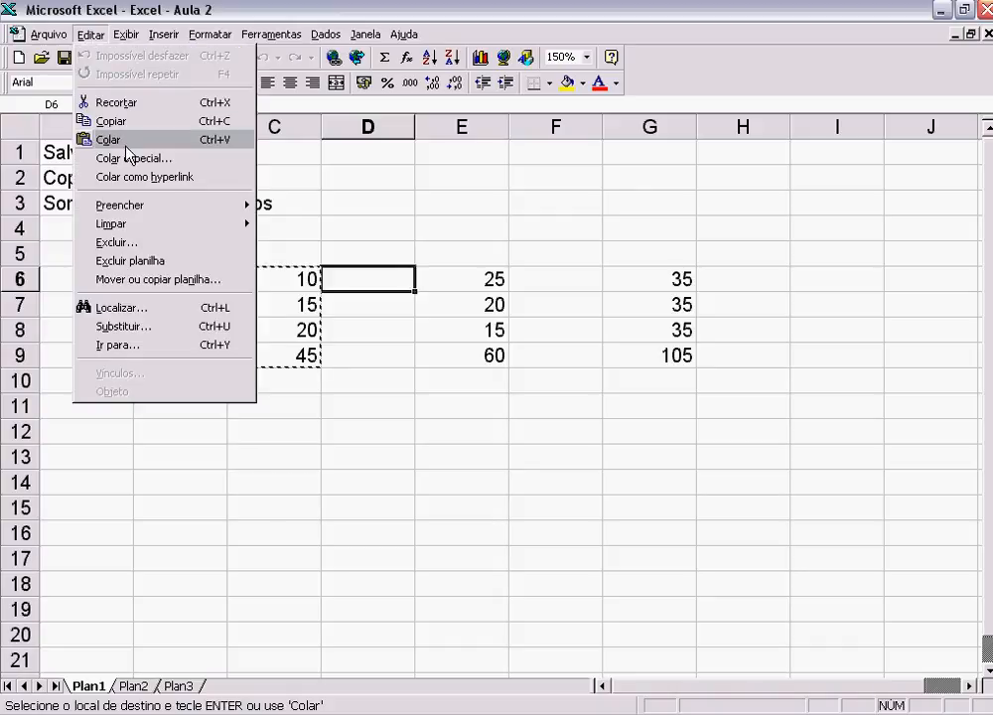
{"action": "left_click", "coordinate": [99, 137]}
Paste the copied range once more into column B starting at B6, ending copy mode
{"action": "left_click", "coordinate": [381, 401]}
{"action": "left_click", "coordinate": [275, 279]}
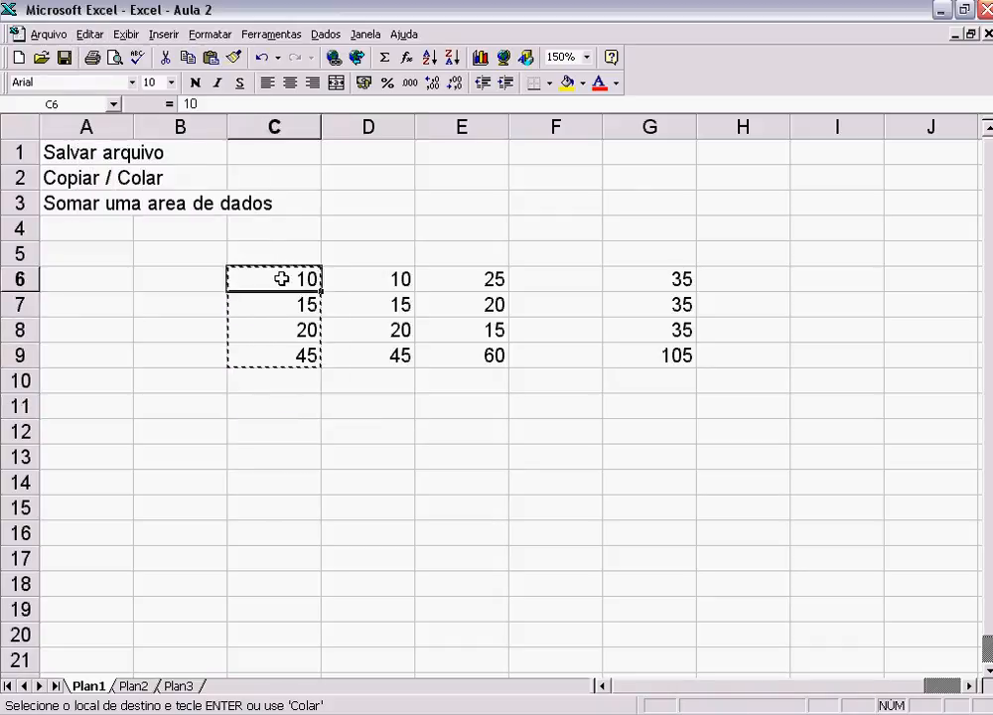
{"action": "left_click", "coordinate": [407, 279]}
{"action": "left_click", "coordinate": [273, 279]}
{"action": "left_click", "coordinate": [379, 279]}
{"action": "left_click", "coordinate": [278, 275]}
{"action": "left_click", "coordinate": [183, 280]}
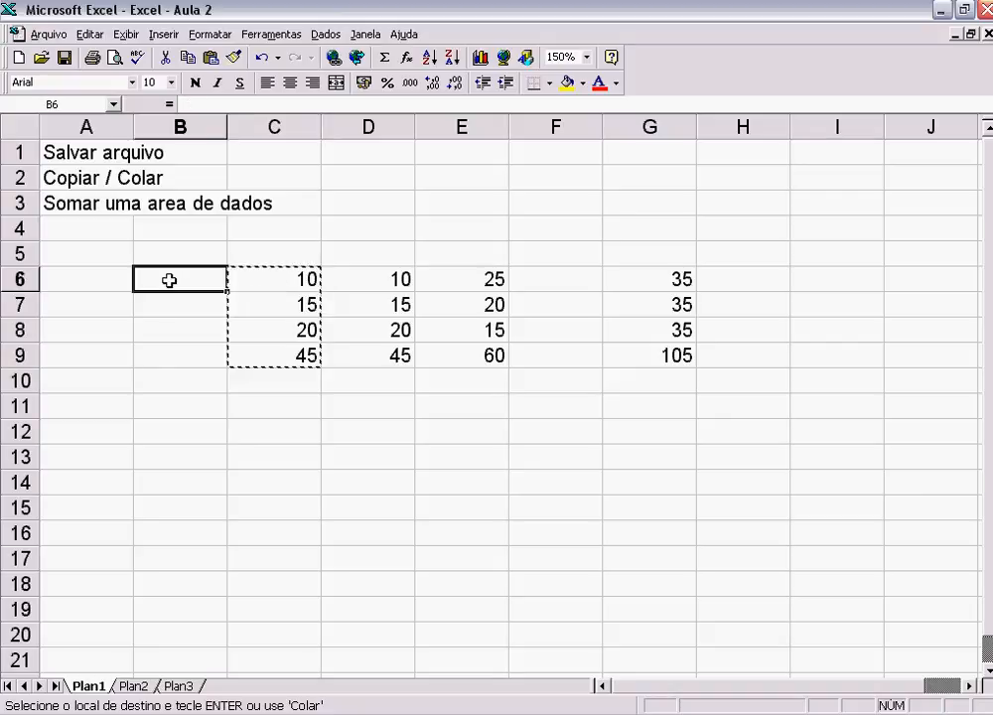
{"action": "key", "text": "Return"}
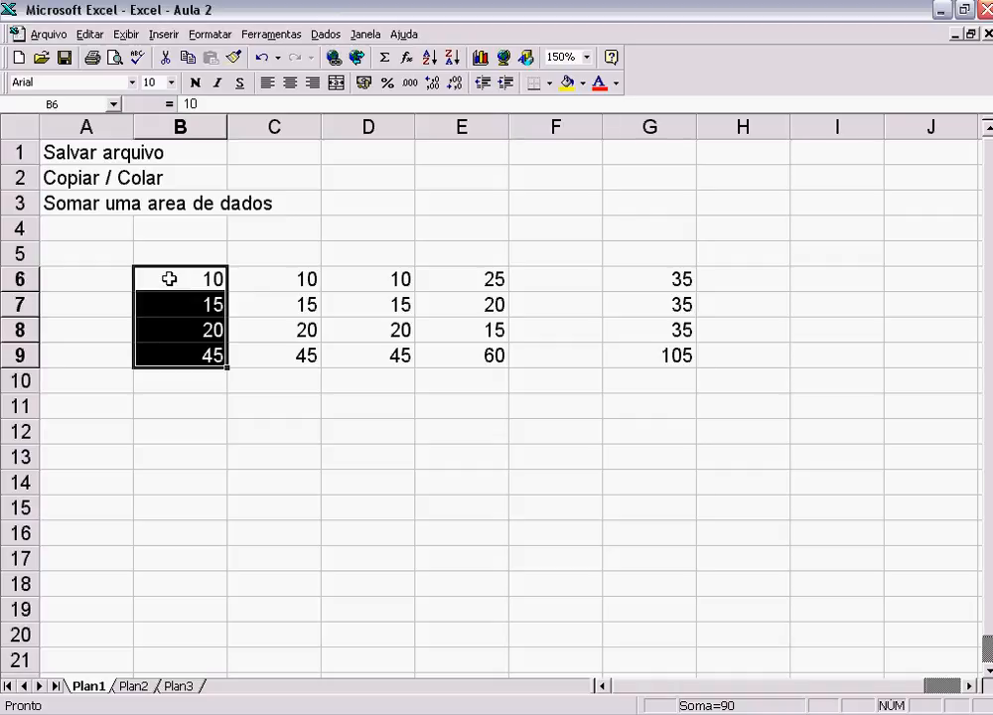
{"action": "left_click", "coordinate": [104, 282]}
{"action": "left_click", "coordinate": [280, 277]}
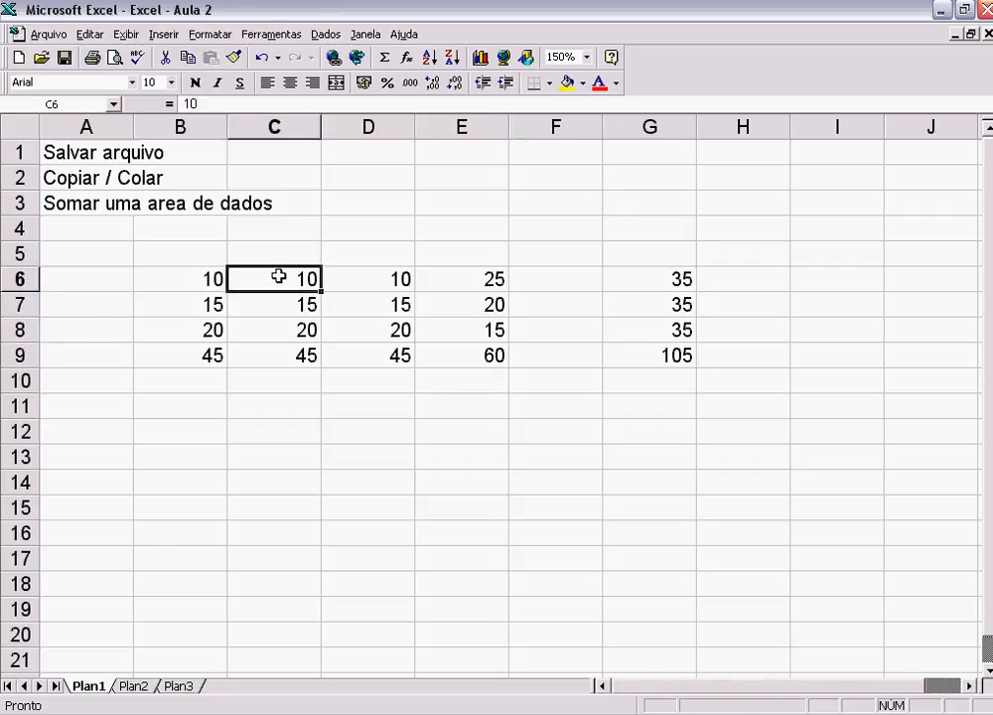
{"action": "left_click_drag", "start_coordinate": [189, 277], "coordinate": [212, 357]}
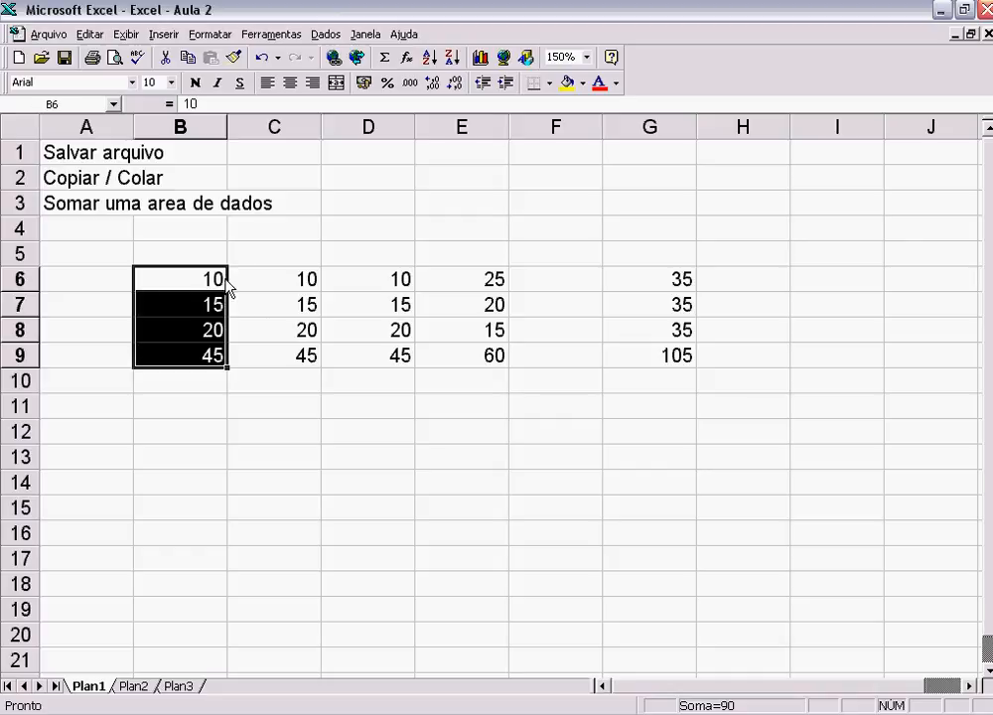
Copy the range C6:C9 and paste it into column A starting at A6
{"action": "left_click_drag", "start_coordinate": [284, 285], "coordinate": [290, 349]}
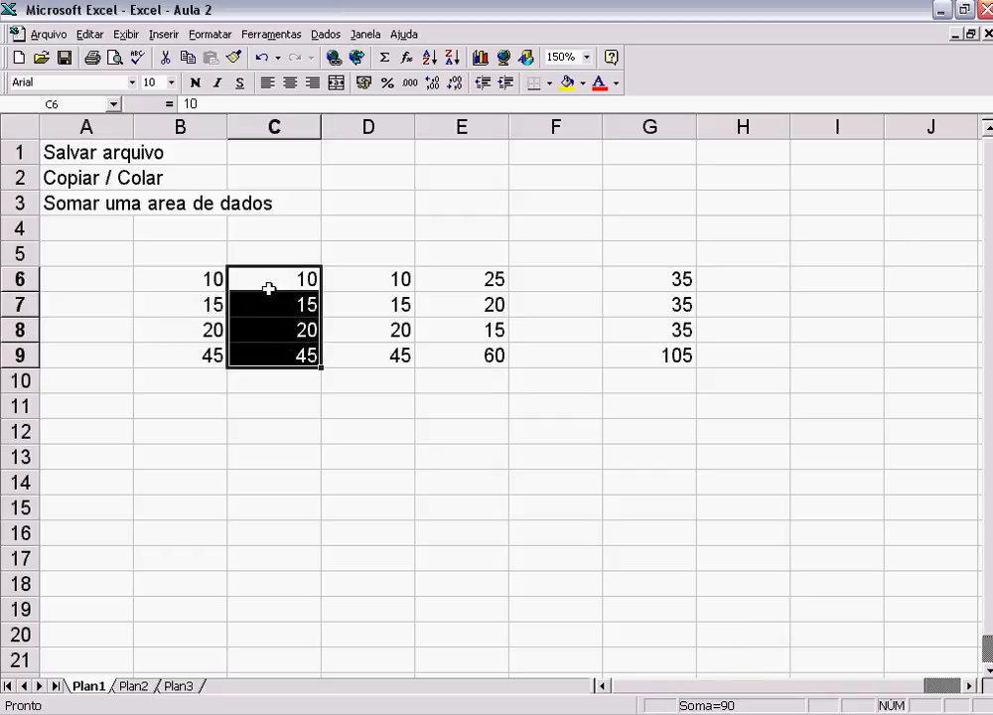
{"action": "left_click", "coordinate": [90, 34]}
{"action": "left_click", "coordinate": [90, 120]}
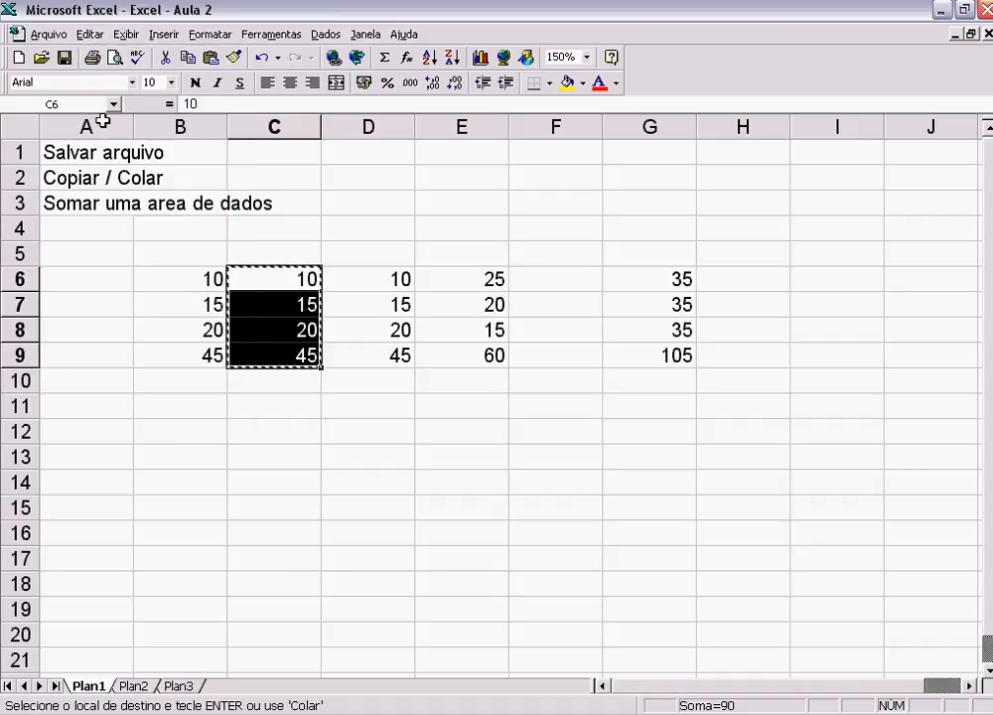
{"action": "left_click", "coordinate": [109, 282]}
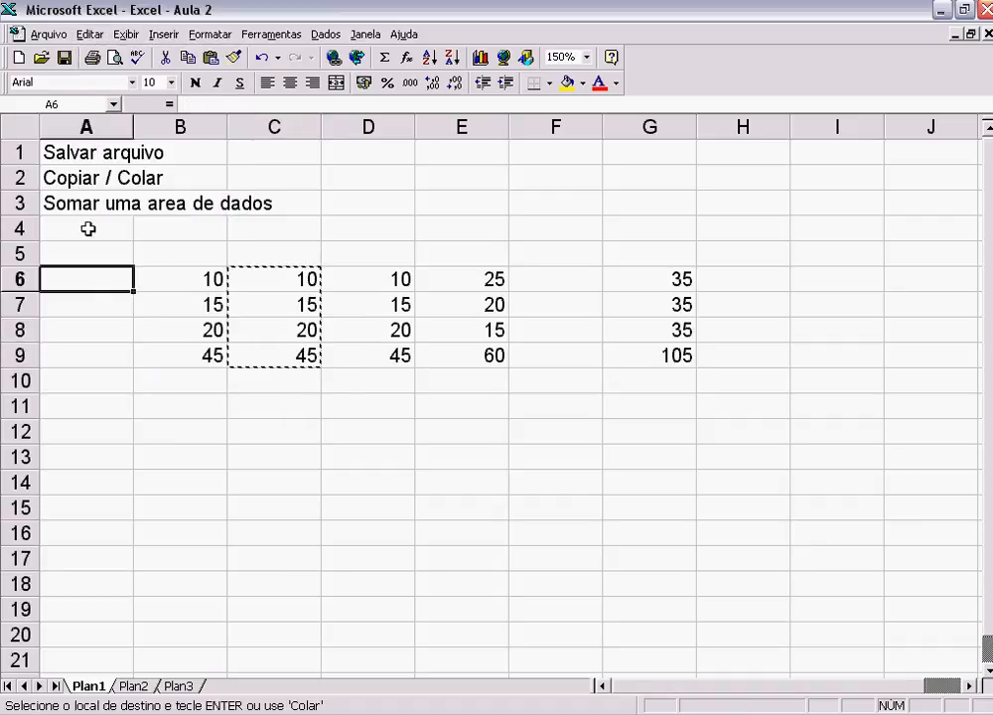
{"action": "left_click", "coordinate": [90, 35]}
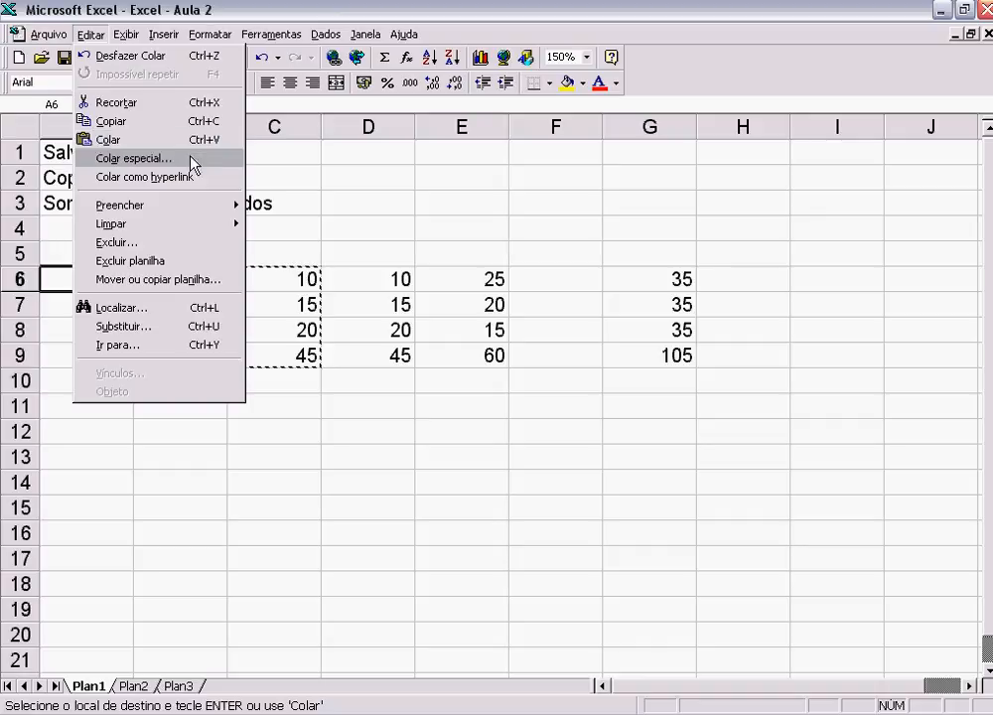
{"action": "left_click", "coordinate": [348, 183]}
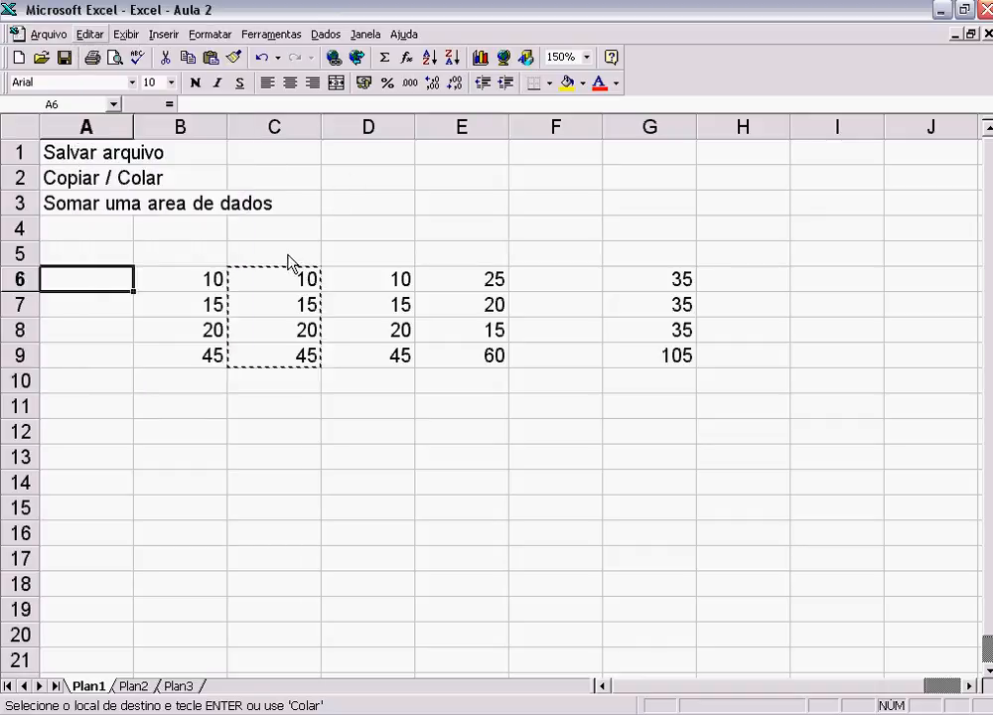
{"action": "key", "text": "alt+e"}
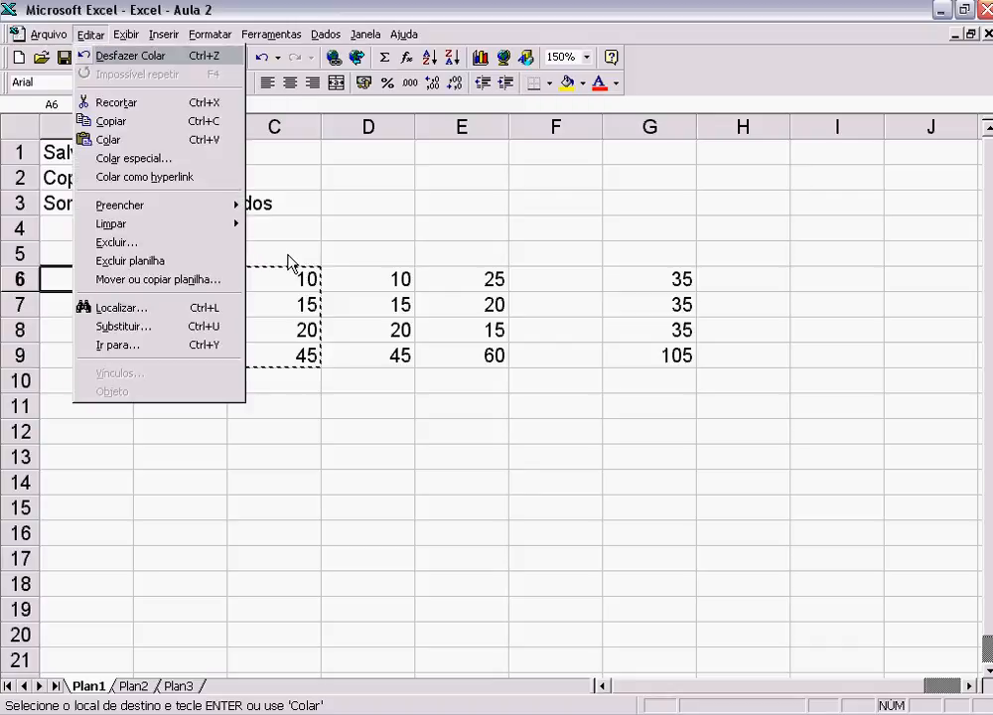
{"action": "key", "text": "Escape"}
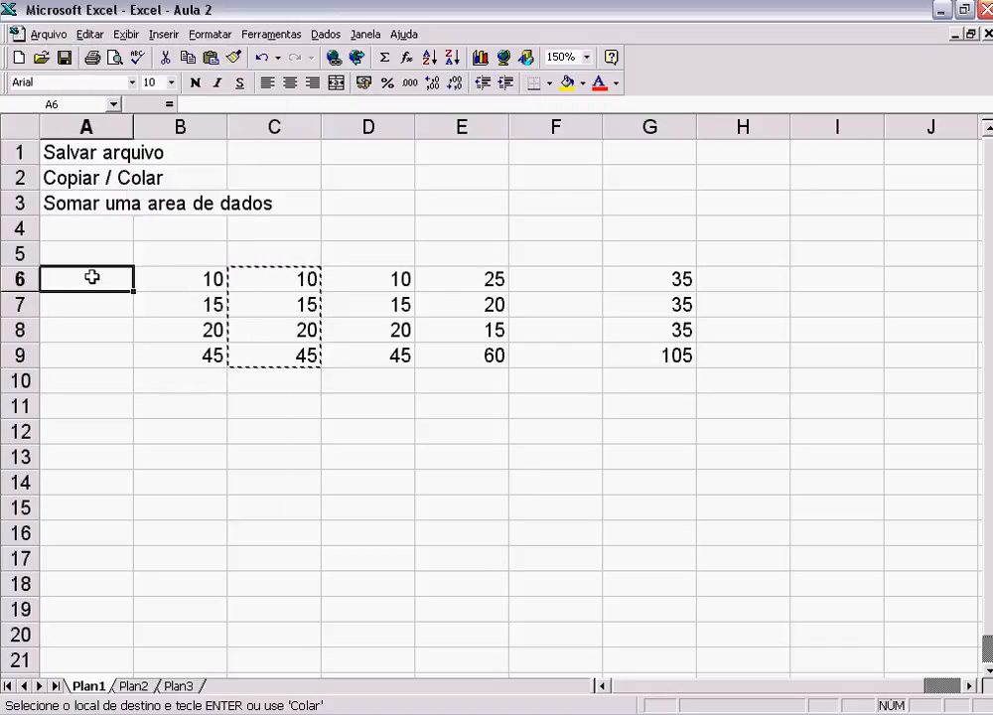
{"action": "key", "text": "Return"}
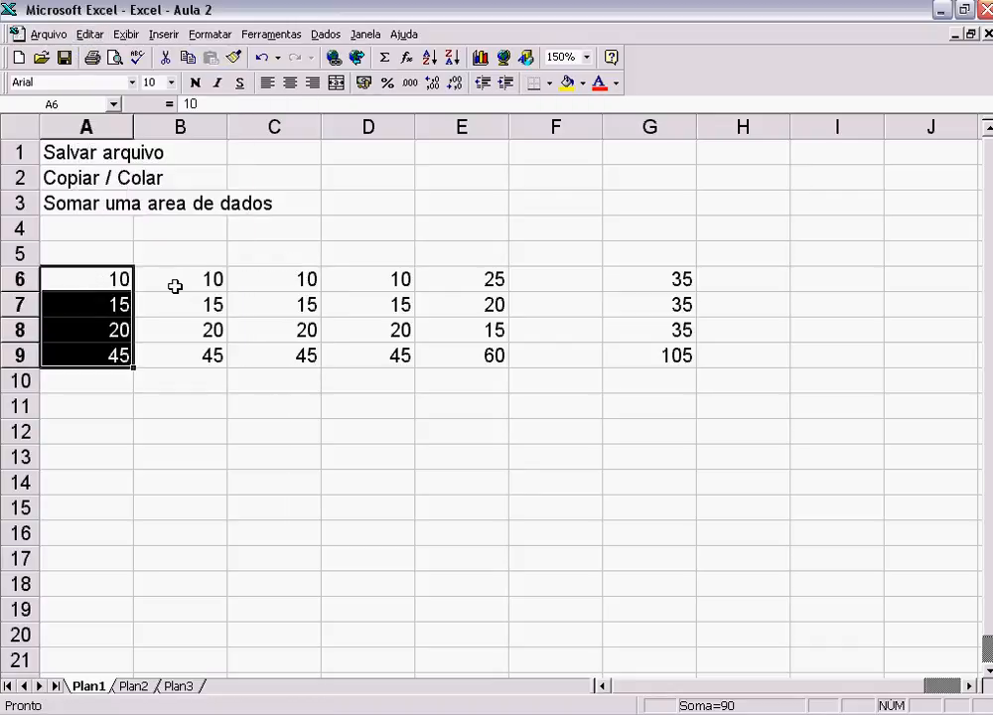
Compare the contents of row 6 across the pasted and original columns, A6 to D6
{"action": "left_click", "coordinate": [186, 284]}
{"action": "left_click", "coordinate": [83, 288]}
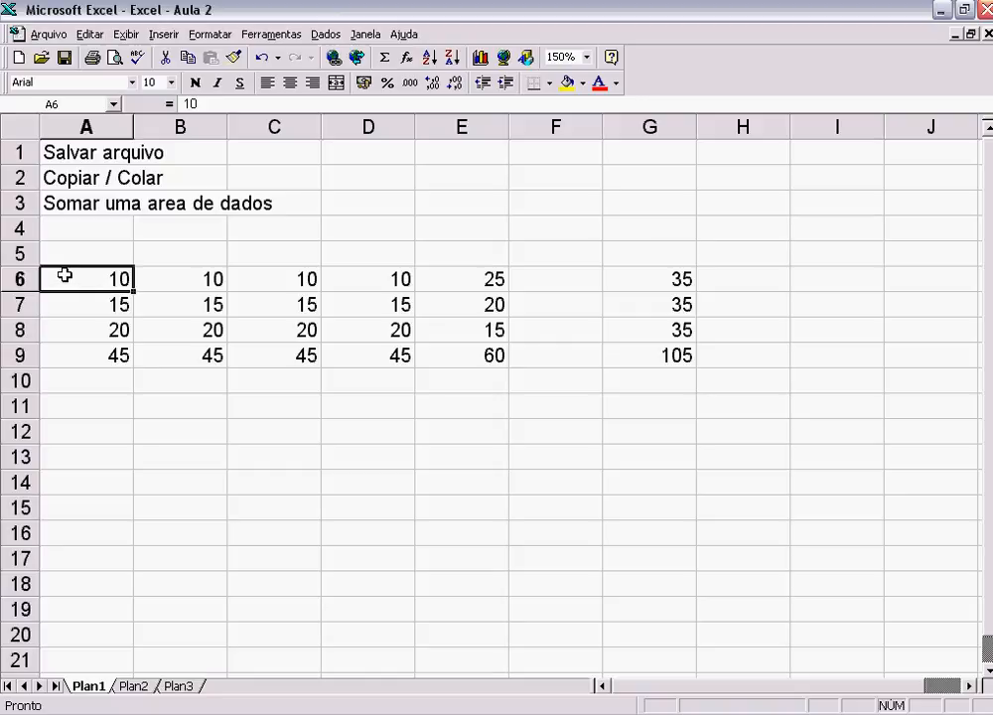
{"action": "left_click", "coordinate": [203, 278]}
{"action": "left_click", "coordinate": [283, 280]}
{"action": "left_click", "coordinate": [368, 281]}
{"action": "left_click", "coordinate": [115, 276]}
{"action": "left_click", "coordinate": [199, 280]}
{"action": "left_click", "coordinate": [344, 278]}
{"action": "left_click", "coordinate": [270, 272]}
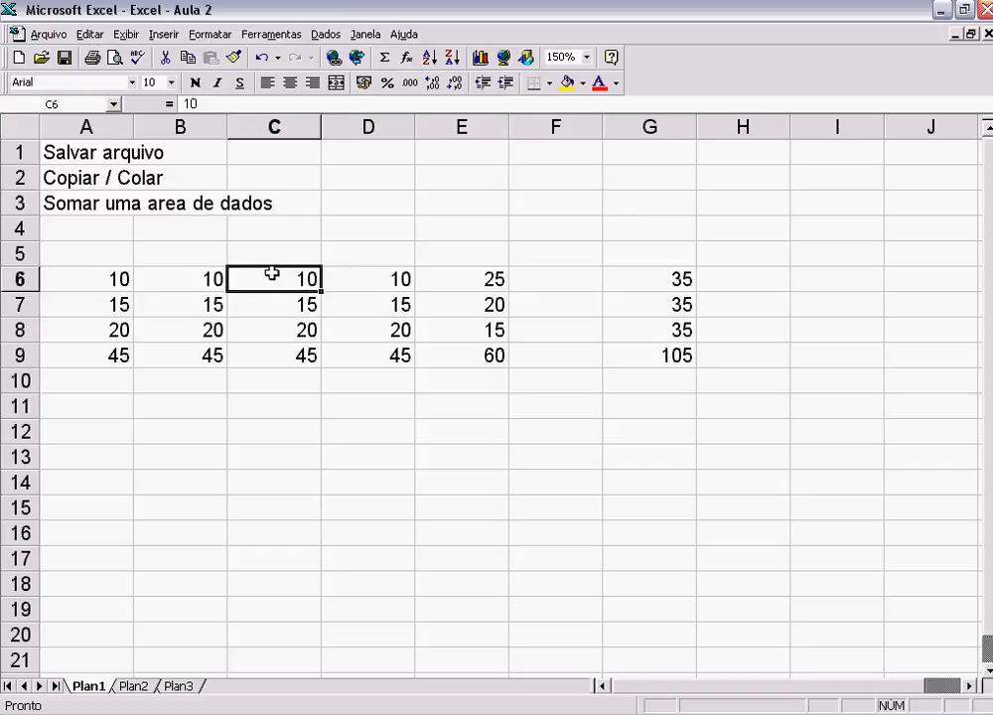
{"action": "left_click", "coordinate": [383, 279]}
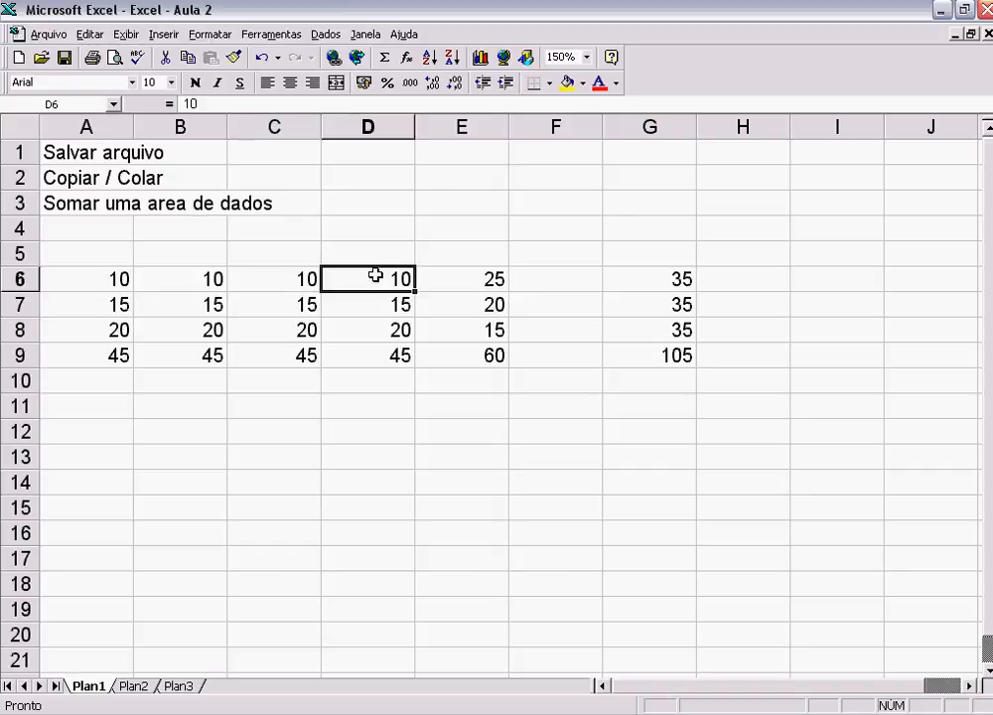
Examine the sum formulas in A9 to D9 and the cells D6 to D8 that the D9 formula refers to
{"action": "left_click", "coordinate": [110, 354]}
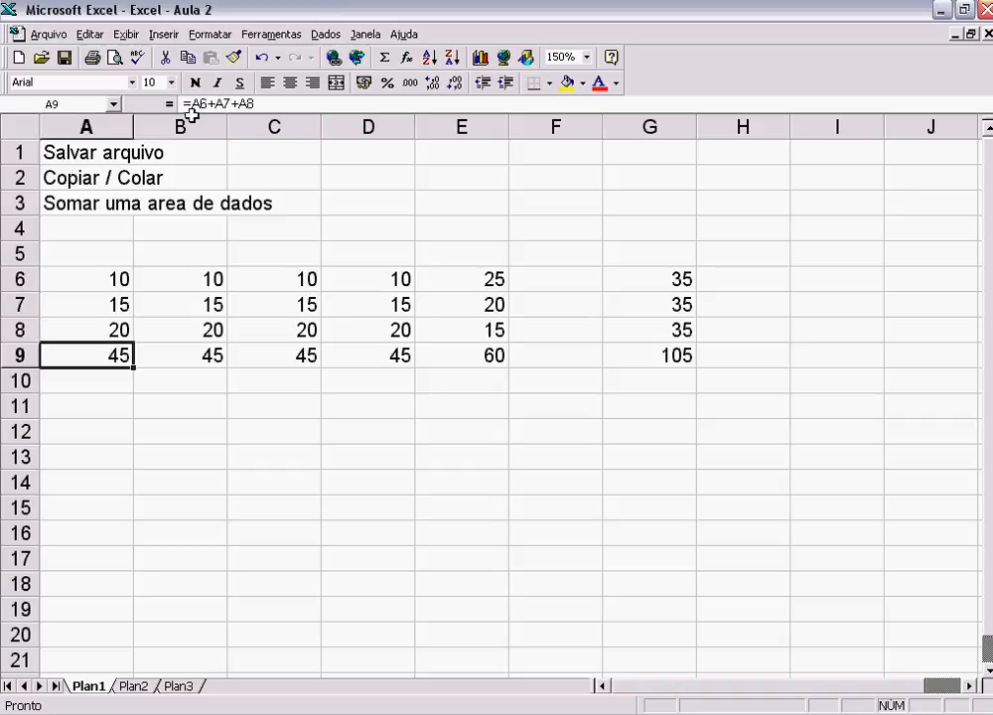
{"action": "left_click", "coordinate": [194, 354]}
{"action": "left_click", "coordinate": [304, 354]}
{"action": "left_click", "coordinate": [390, 357]}
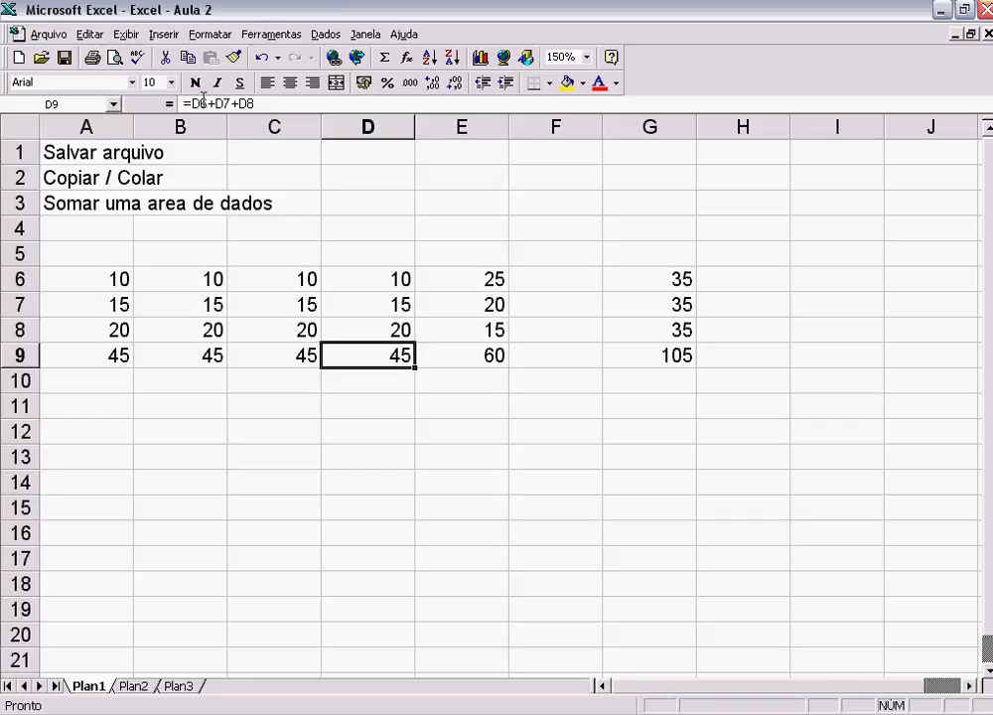
{"action": "left_click", "coordinate": [288, 354]}
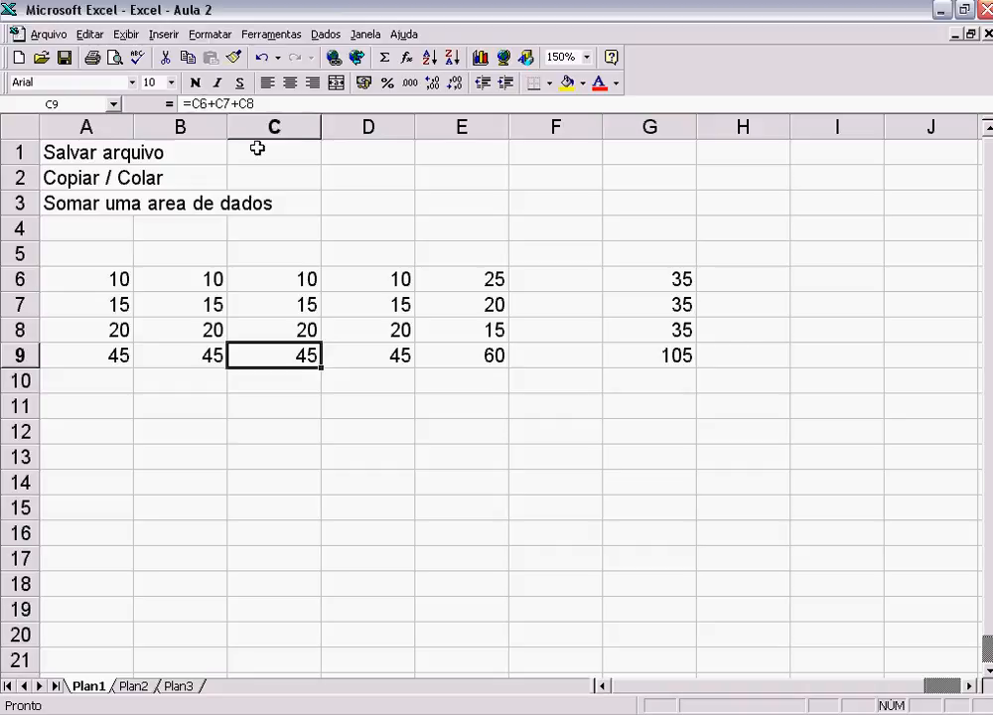
{"action": "left_click", "coordinate": [384, 350]}
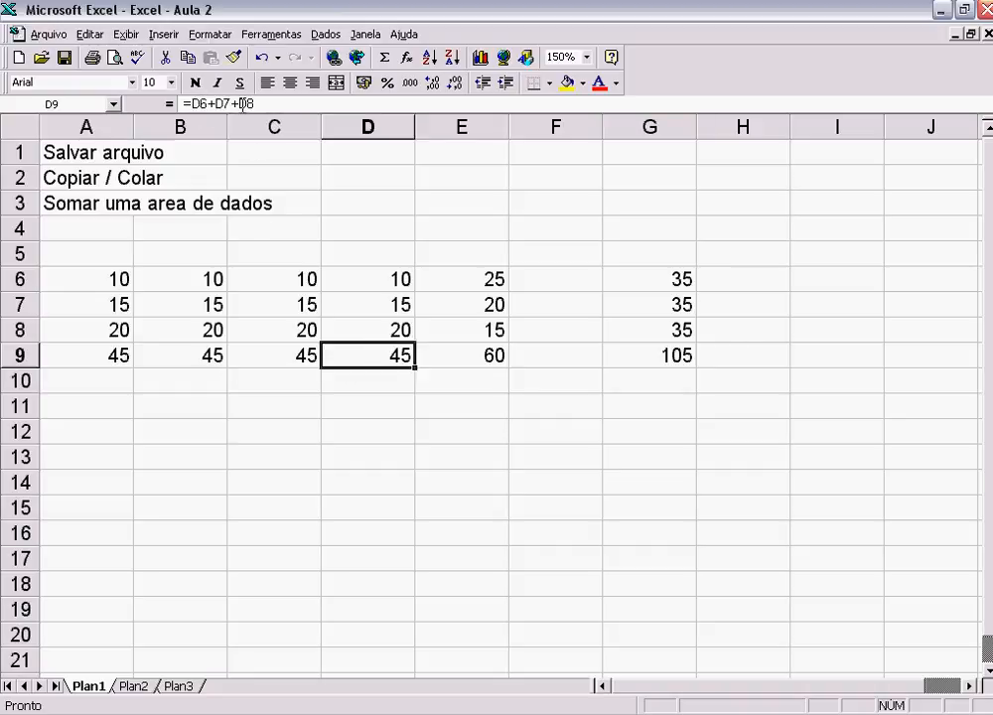
{"action": "left_click", "coordinate": [399, 276]}
{"action": "left_click", "coordinate": [392, 304]}
{"action": "left_click", "coordinate": [378, 335]}
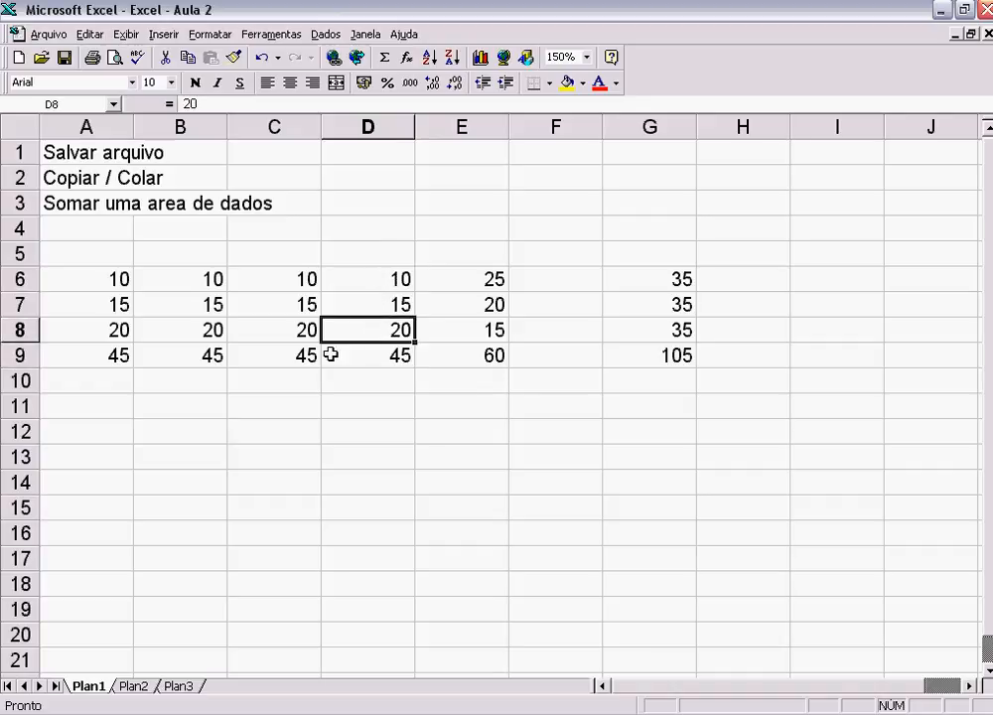
{"action": "left_click", "coordinate": [210, 355]}
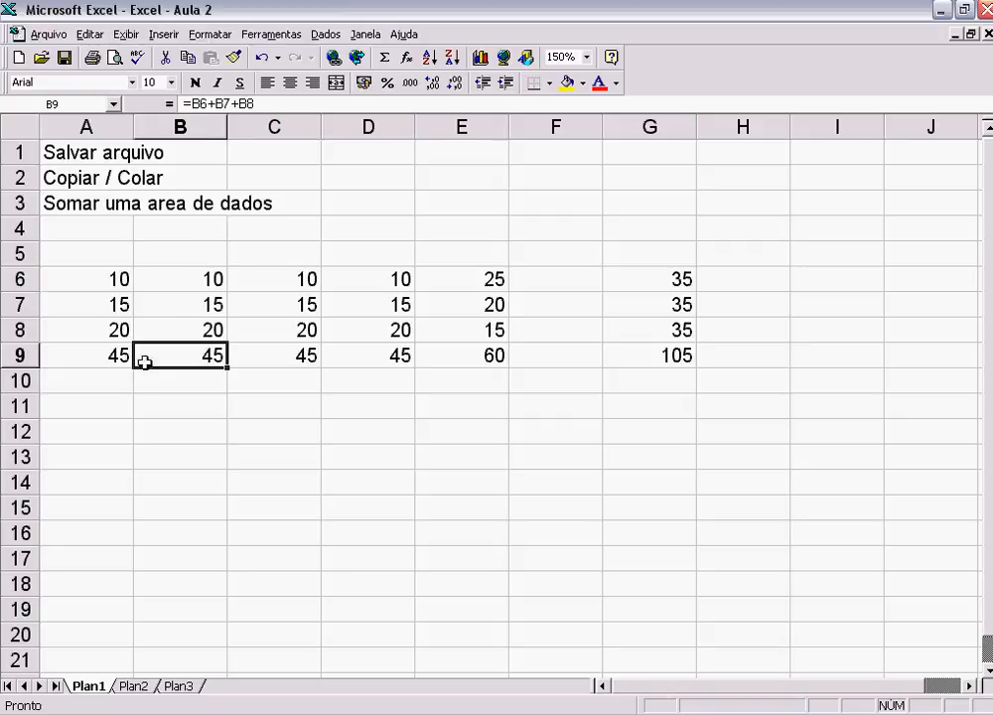
{"action": "left_click", "coordinate": [111, 355]}
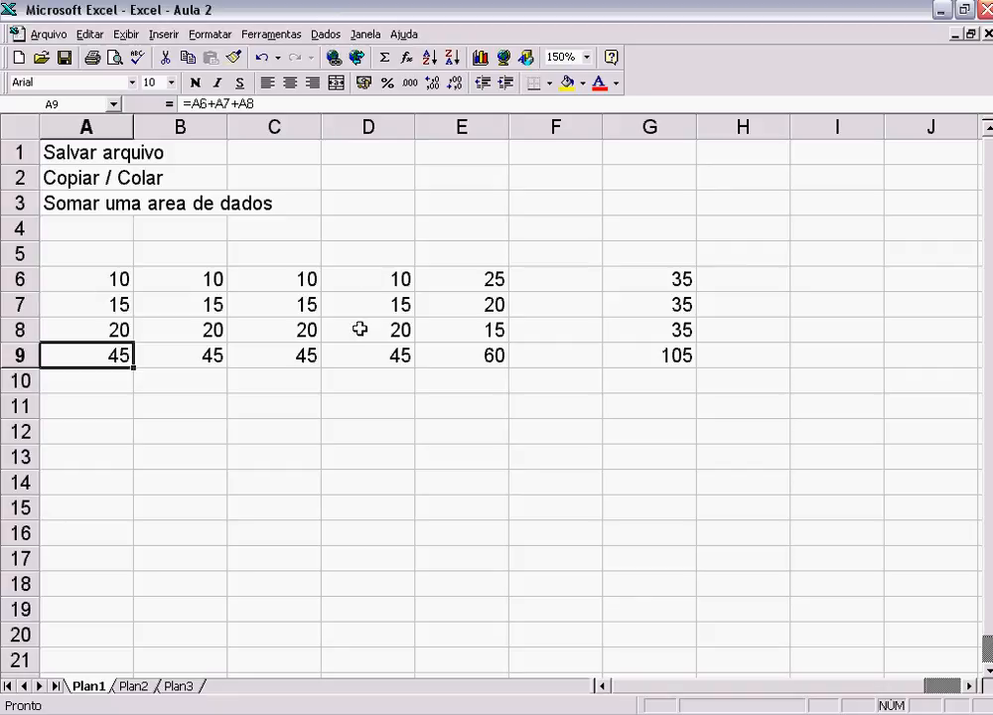
Review cell D6 and compare the row 9 totals across columns A to D
{"action": "left_click", "coordinate": [381, 280]}
{"action": "left_click", "coordinate": [392, 355]}
{"action": "left_click", "coordinate": [379, 285]}
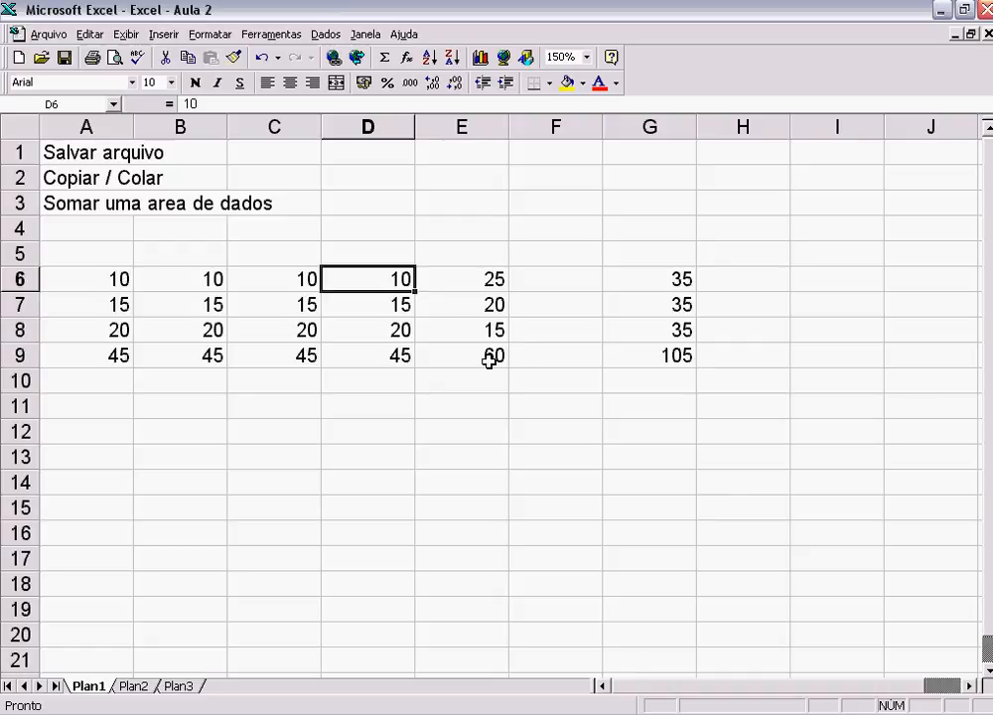
{"action": "left_click", "coordinate": [358, 357]}
{"action": "left_click", "coordinate": [268, 358]}
{"action": "left_click", "coordinate": [205, 357]}
{"action": "left_click", "coordinate": [88, 350]}
{"action": "left_click", "coordinate": [213, 359]}
{"action": "left_click", "coordinate": [299, 355]}
{"action": "left_click", "coordinate": [394, 358]}
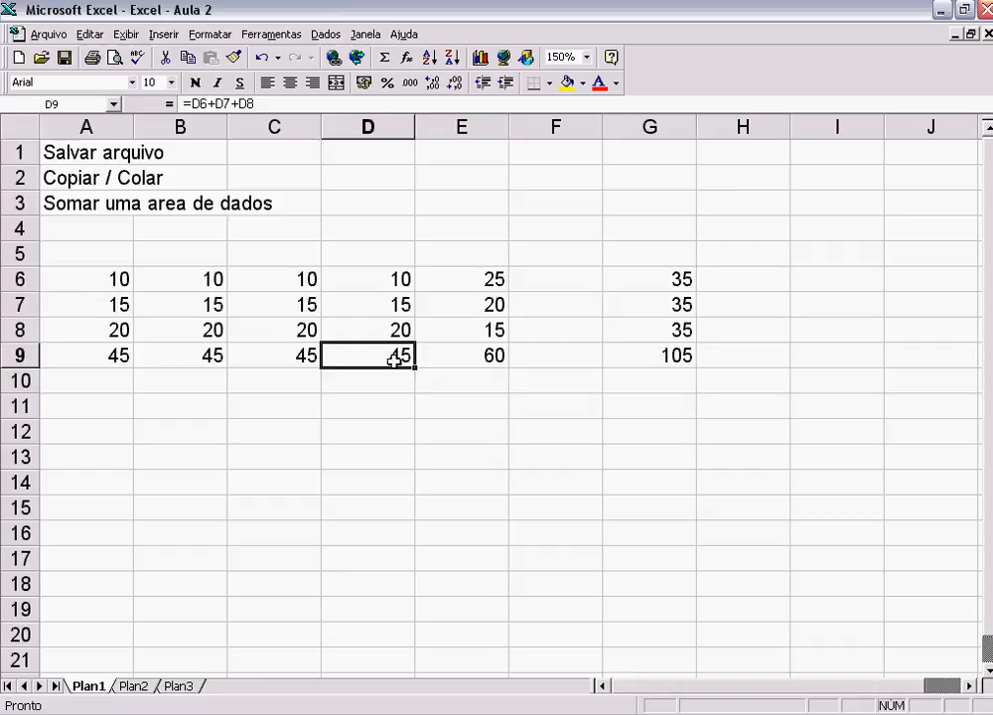
{"action": "left_click", "coordinate": [88, 364]}
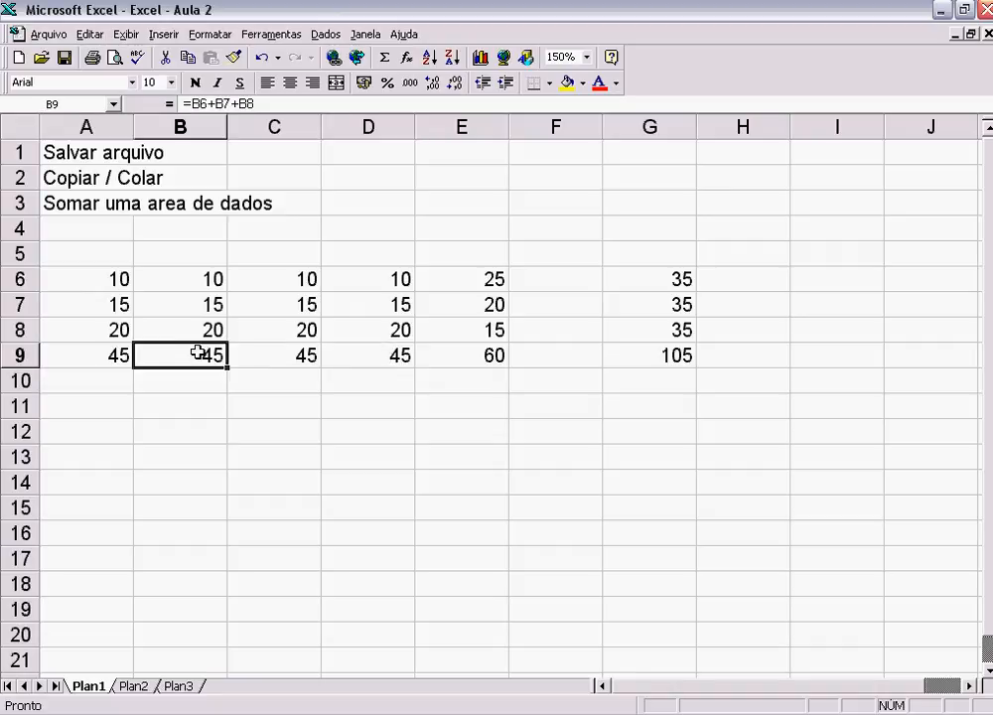
Change cell D6 to 15 and check the total in D9
{"action": "left_click", "coordinate": [411, 274]}
{"action": "type", "text": "15"}
{"action": "key", "text": "Return"}
{"action": "left_click", "coordinate": [395, 352]}
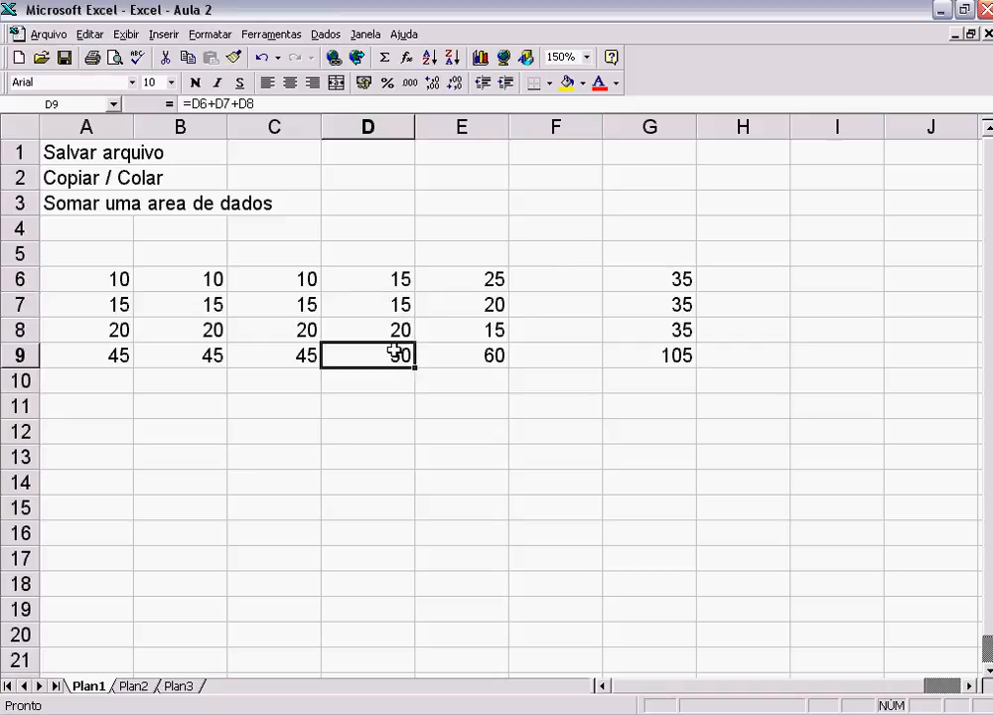
Change cell B6 to 20 and check the total in B9
{"action": "left_click", "coordinate": [211, 275]}
{"action": "type", "text": "20"}
{"action": "key", "text": "Return"}
{"action": "left_click", "coordinate": [210, 354]}
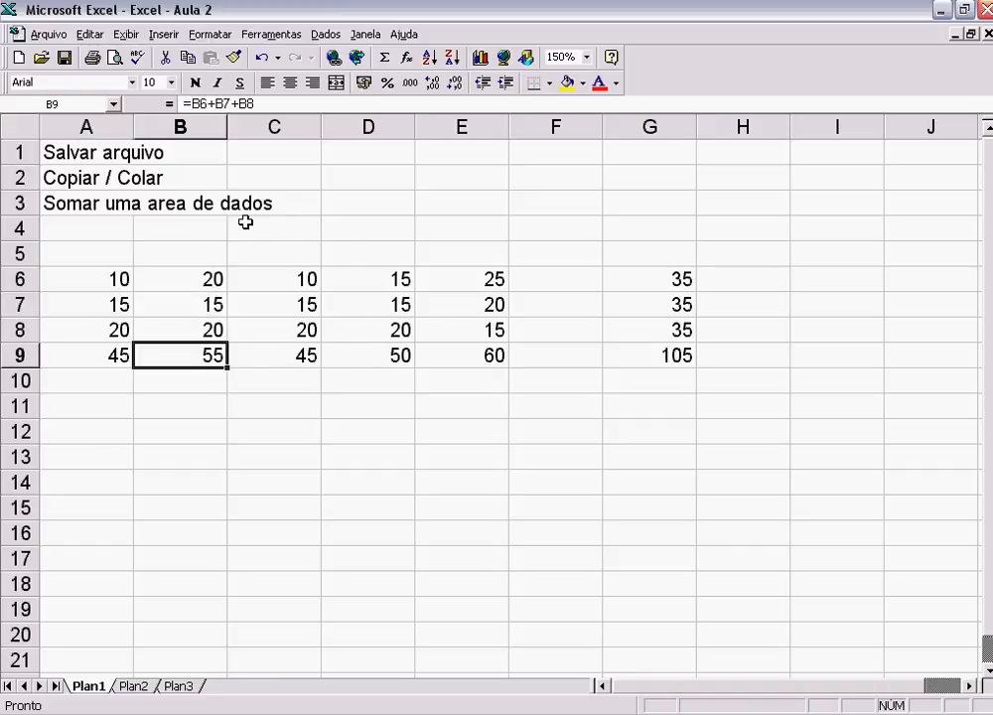
Read the third topic in A3, and examine the cell-by-cell addition formula in D9 and its source cells D6 to D8
{"action": "left_click", "coordinate": [73, 204]}
{"action": "left_click", "coordinate": [387, 355]}
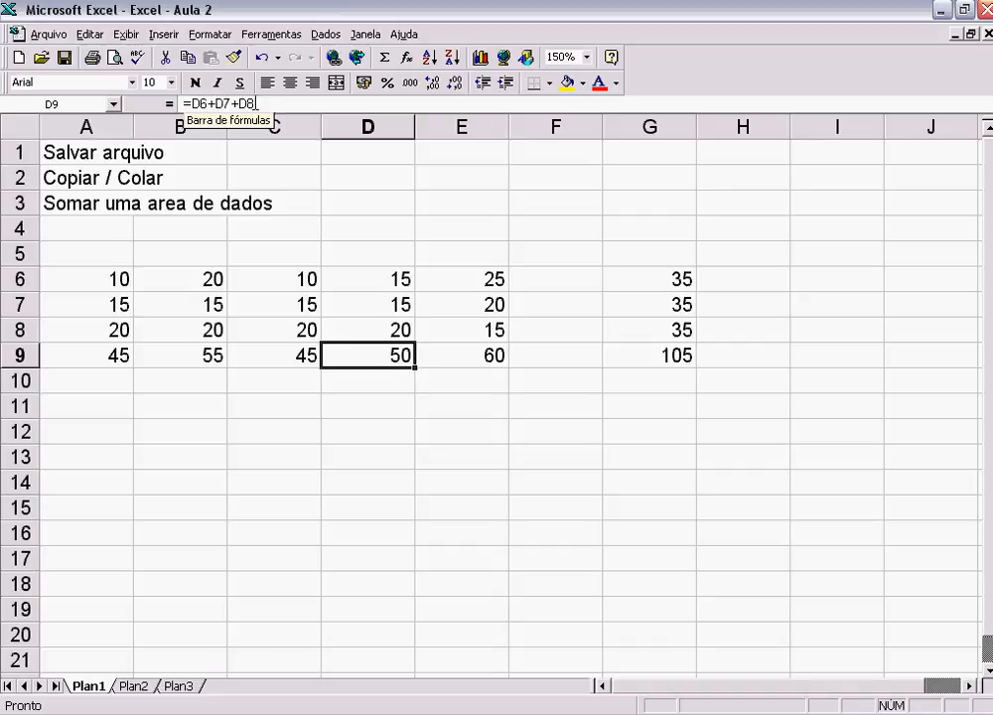
{"action": "mouse_move", "coordinate": [392, 274]}
{"action": "left_mouse_down"}
{"action": "mouse_move", "coordinate": [383, 407]}
{"action": "mouse_move", "coordinate": [399, 581]}
{"action": "mouse_move", "coordinate": [428, 335]}
{"action": "mouse_move", "coordinate": [377, 359]}
{"action": "mouse_move", "coordinate": [388, 277]}
{"action": "left_mouse_up"}
{"action": "left_click", "coordinate": [376, 377]}
{"action": "left_click", "coordinate": [379, 275]}
{"action": "left_click", "coordinate": [361, 304]}
{"action": "left_click", "coordinate": [367, 331]}
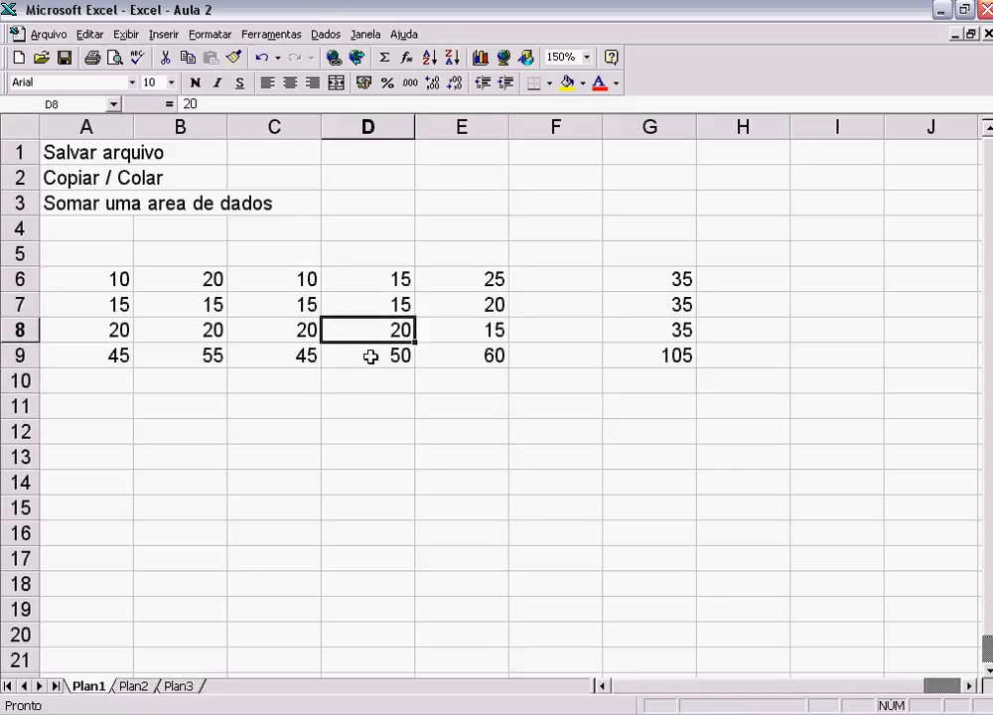
{"action": "left_click", "coordinate": [355, 353]}
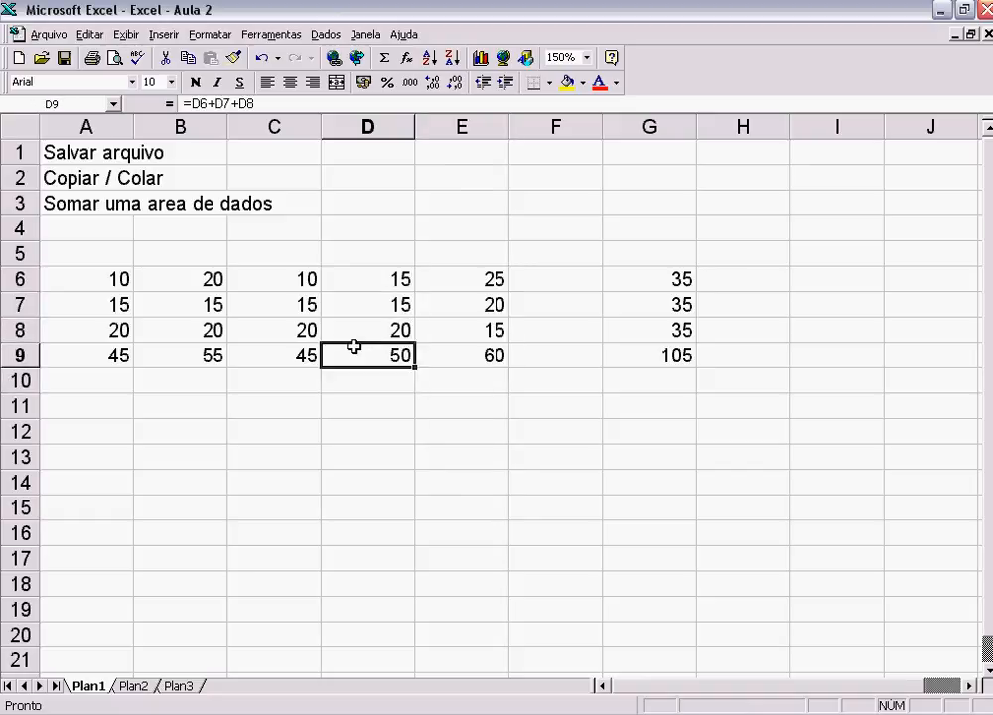
{"action": "left_click", "coordinate": [367, 282]}
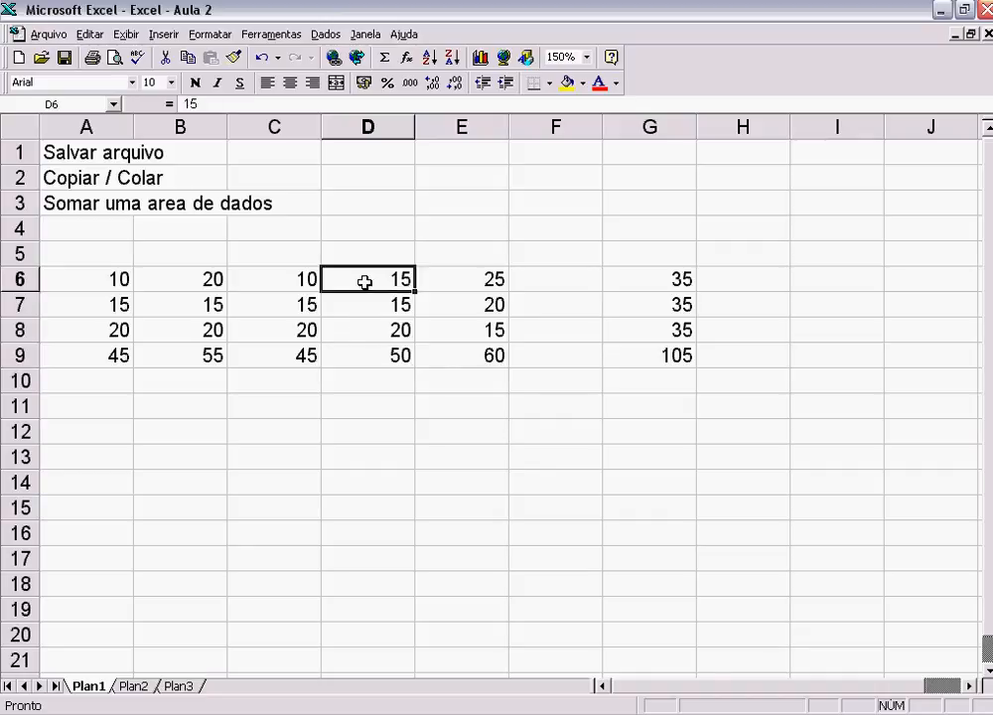
Examine the SOMA formula in E9, including its colon range separator, and the first and last cells of the range E6:E8
{"action": "left_click", "coordinate": [467, 358]}
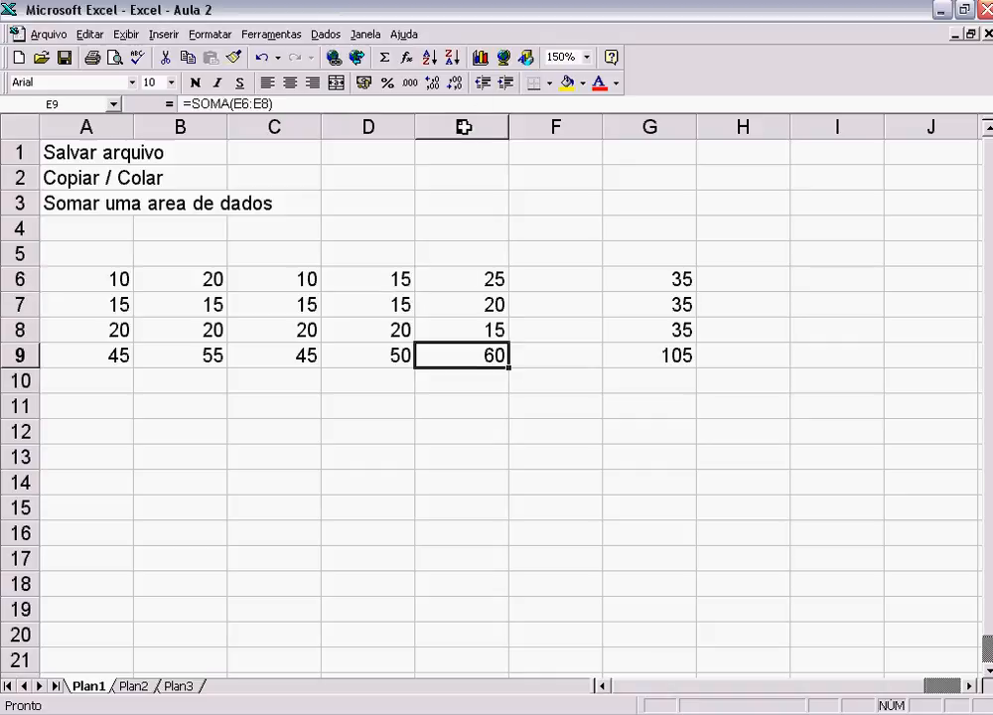
{"action": "left_click", "coordinate": [251, 103]}
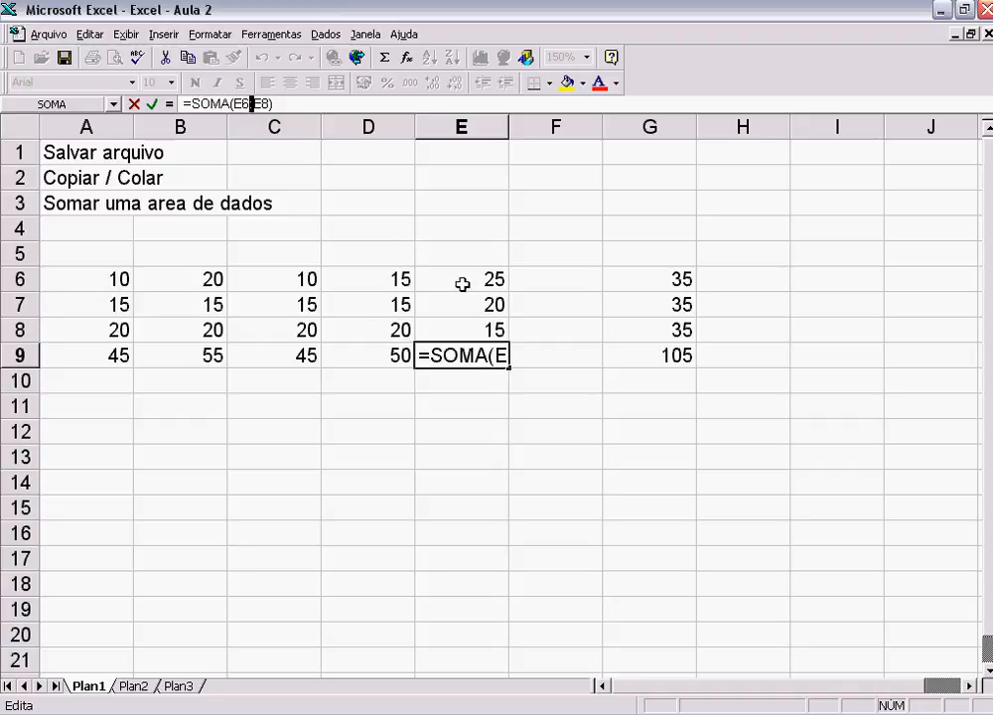
{"action": "key", "text": "Return"}
{"action": "left_click", "coordinate": [445, 236]}
{"action": "left_click", "coordinate": [450, 278]}
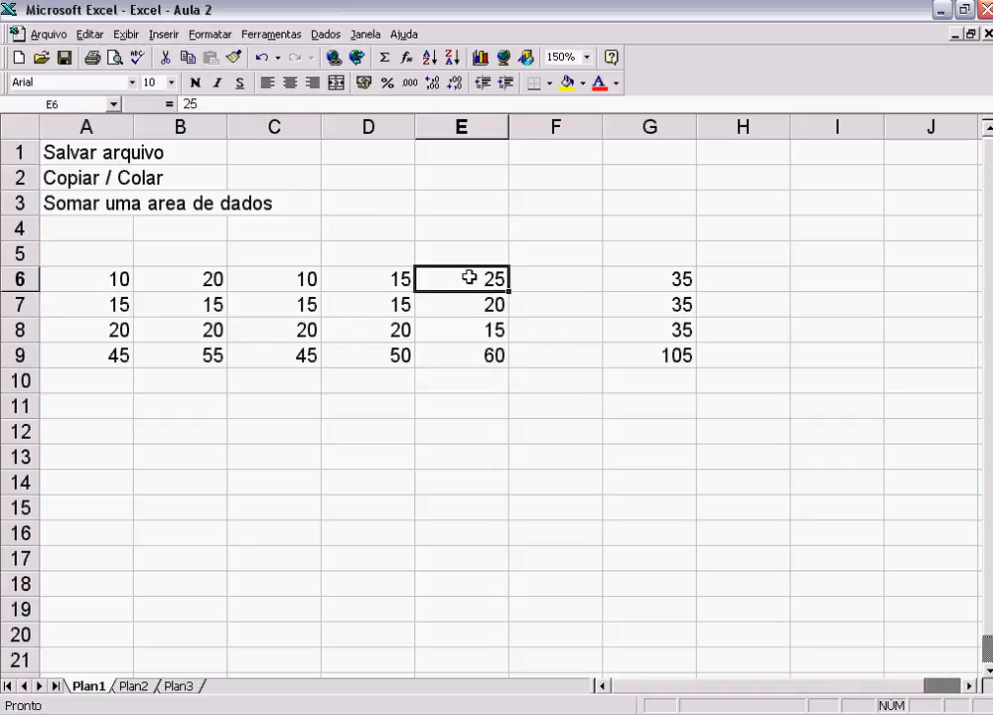
{"action": "left_click", "coordinate": [486, 330]}
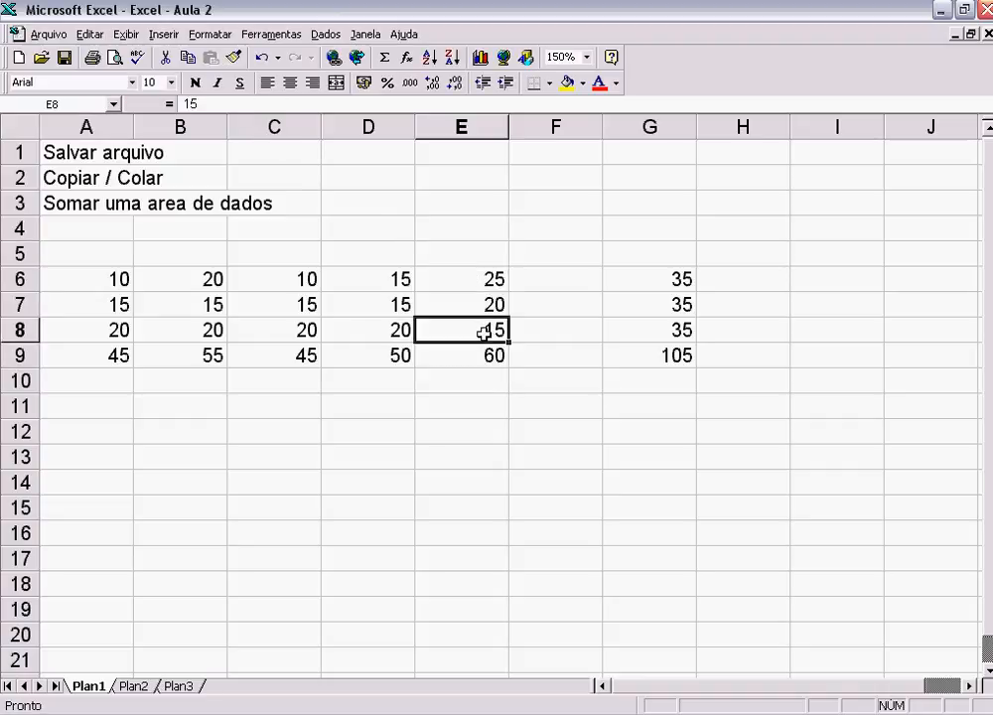
{"action": "left_click", "coordinate": [462, 279]}
{"action": "left_click", "coordinate": [472, 332]}
{"action": "left_click", "coordinate": [484, 355]}
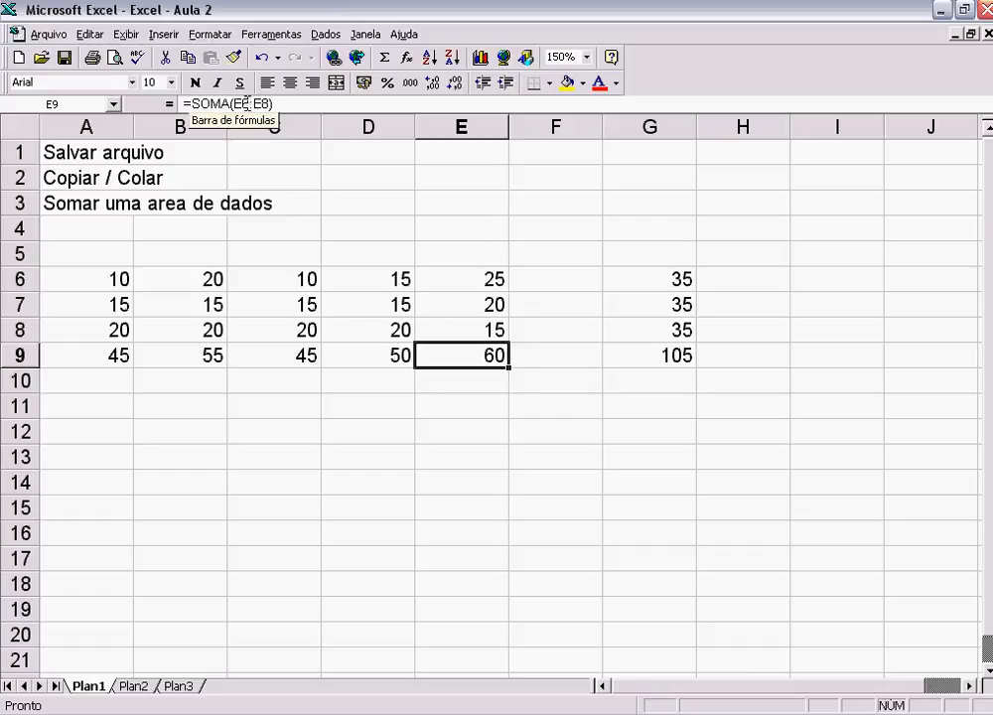
{"action": "left_click", "coordinate": [477, 402]}
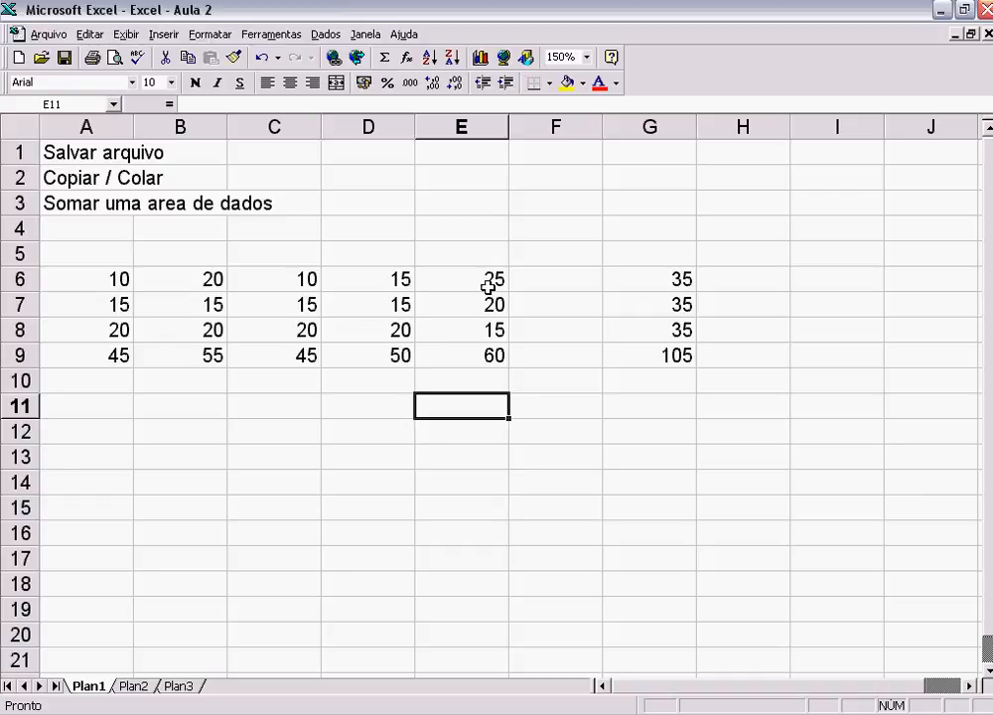
Rewrite the formula in E9 as a cell-by-cell addition inside the function, =SOMA(E6+E7+E8)
{"action": "left_click", "coordinate": [482, 485]}
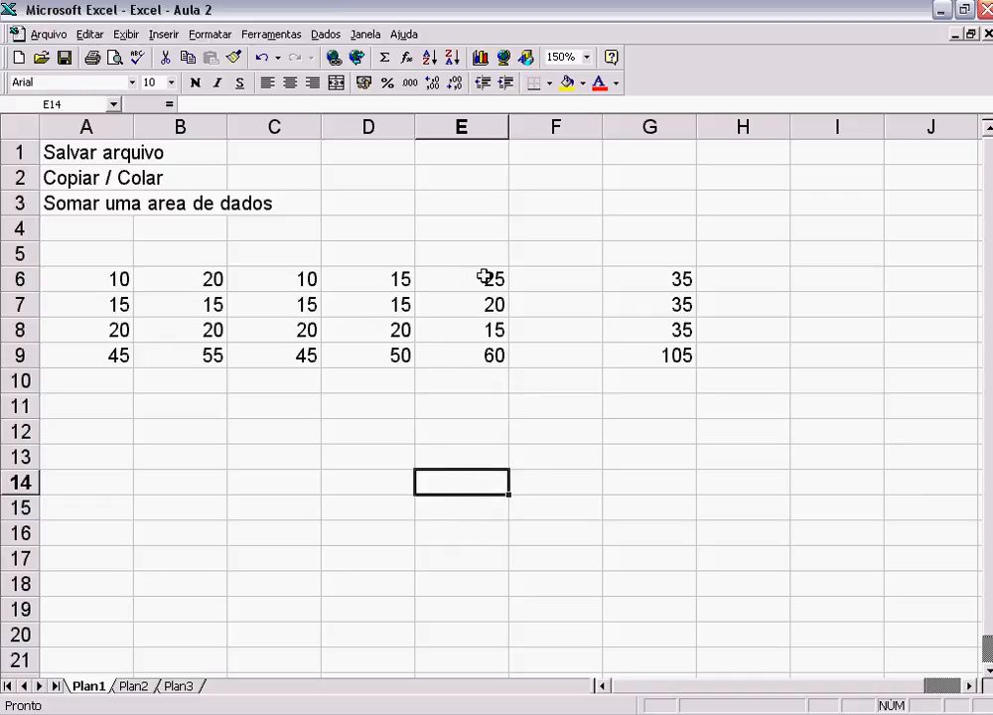
{"action": "left_click", "coordinate": [446, 347]}
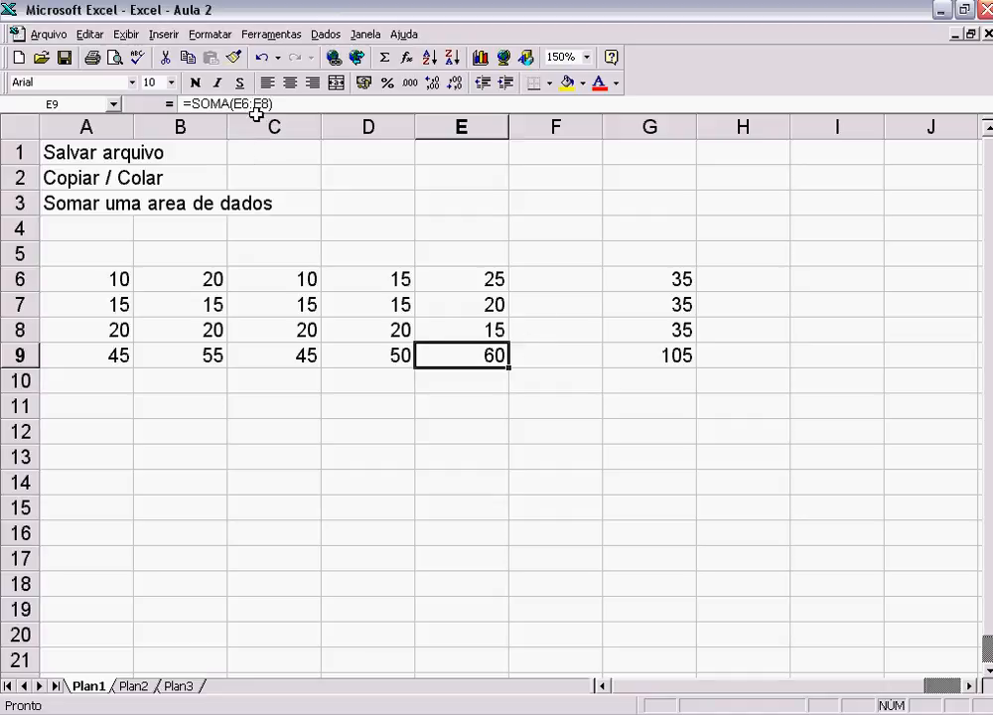
{"action": "left_click", "coordinate": [424, 107]}
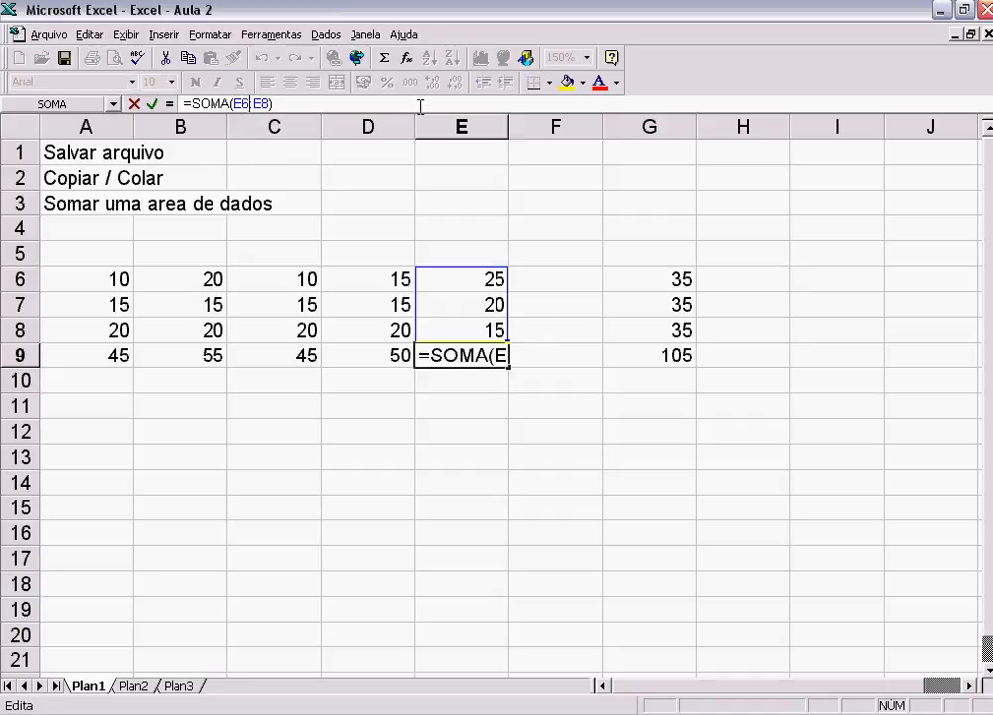
{"action": "key", "text": "Left"}
{"action": "key", "text": "Left"}
{"action": "key", "text": "Left"}
{"action": "key", "text": "Left"}
{"action": "type", "text": "+"}
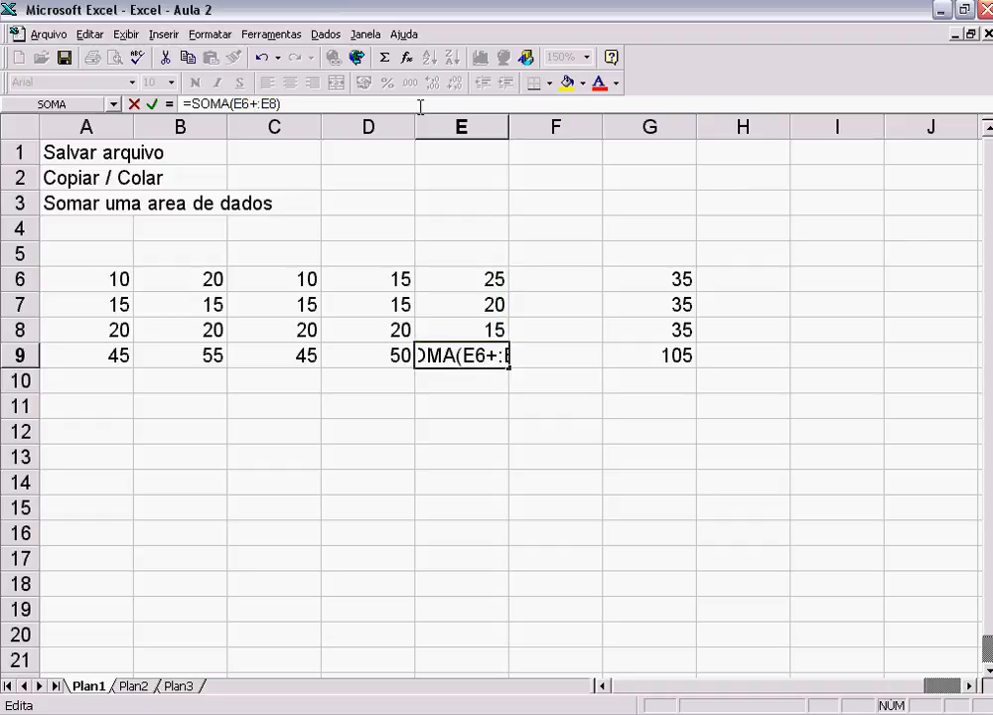
{"action": "type", "text": "e7+"}
{"action": "key", "text": "Delete"}
{"action": "key", "text": "Return"}
{"action": "key", "text": "Up"}
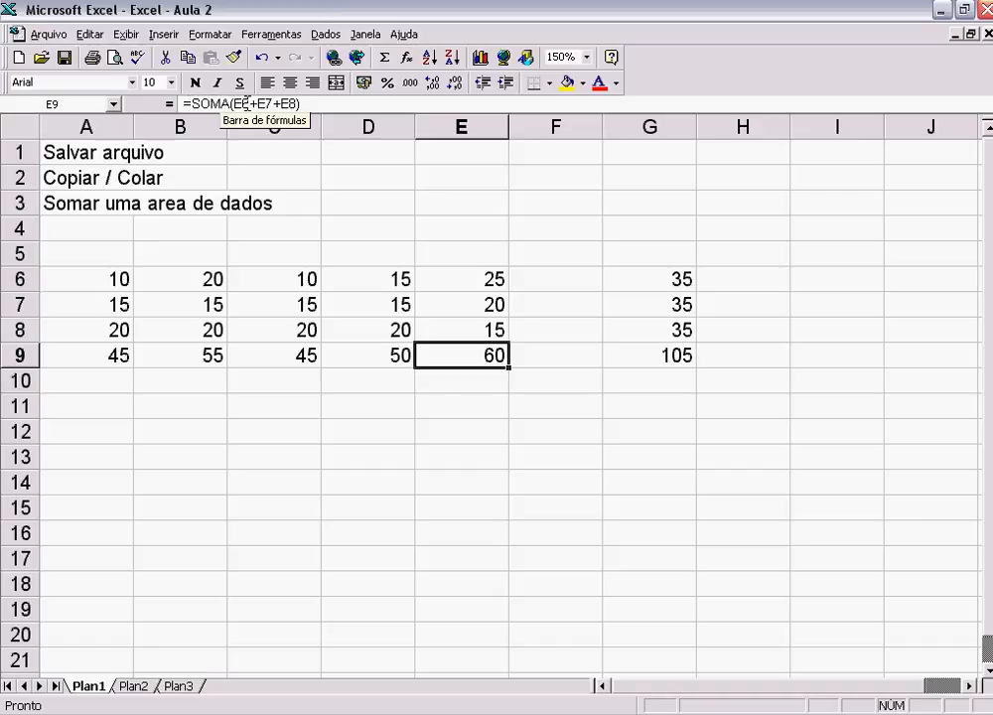
Replace the plus signs and E7 in the E9 formula with a colon range, =SOMA(E6:E8)
{"action": "left_click", "coordinate": [303, 103]}
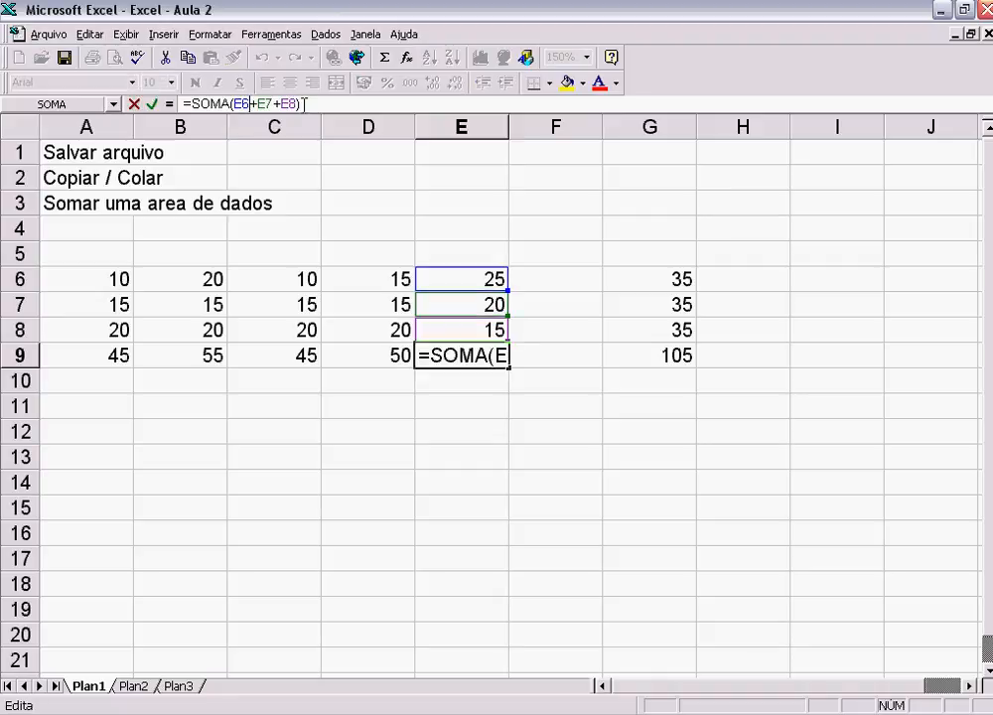
{"action": "type", "text": ":"}
{"action": "key", "text": "Delete"}
{"action": "key", "text": "Delete"}
{"action": "key", "text": "Delete"}
{"action": "key", "text": "Delete"}
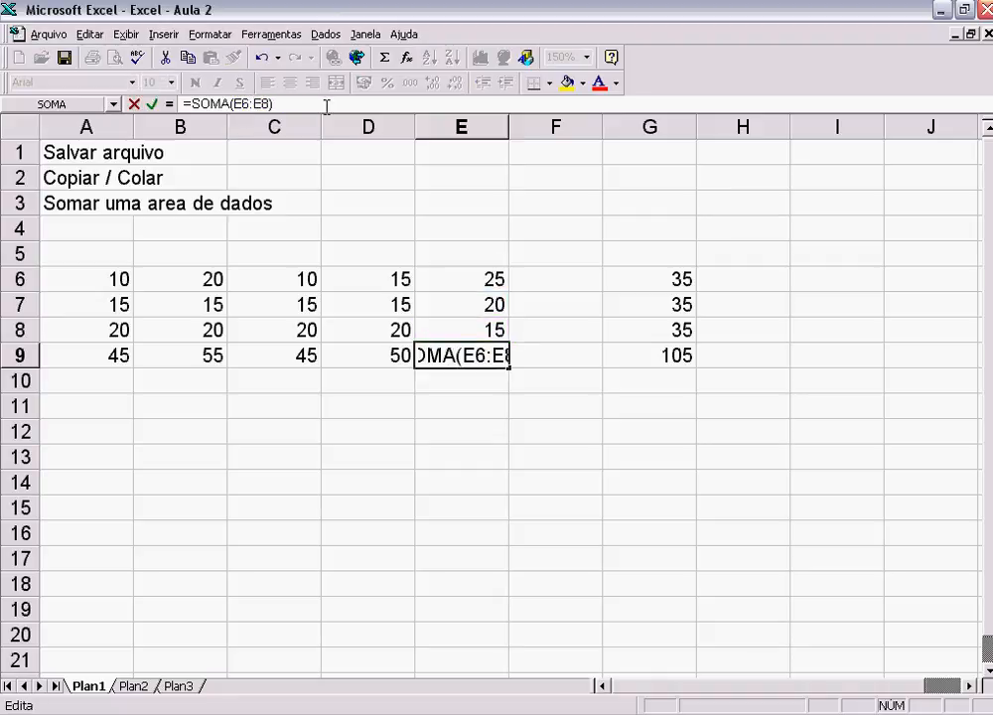
{"action": "key", "text": "Return"}
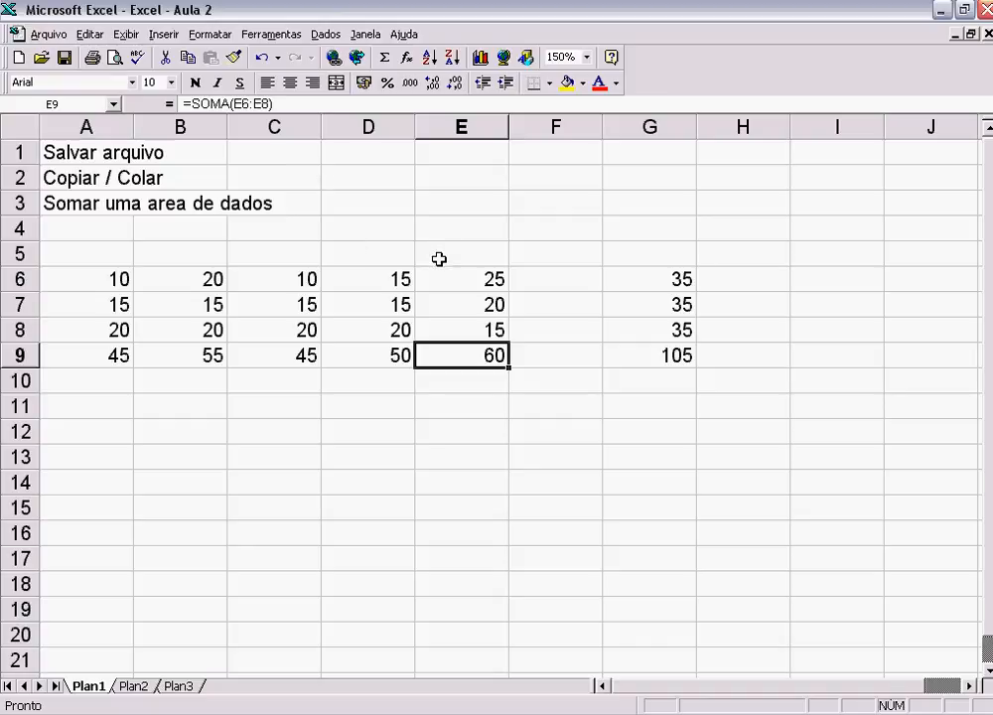
Copy the range E6:E9 and paste it at F6, and compare the SOMA formulas in F9, E9 and G9
{"action": "left_click", "coordinate": [545, 282]}
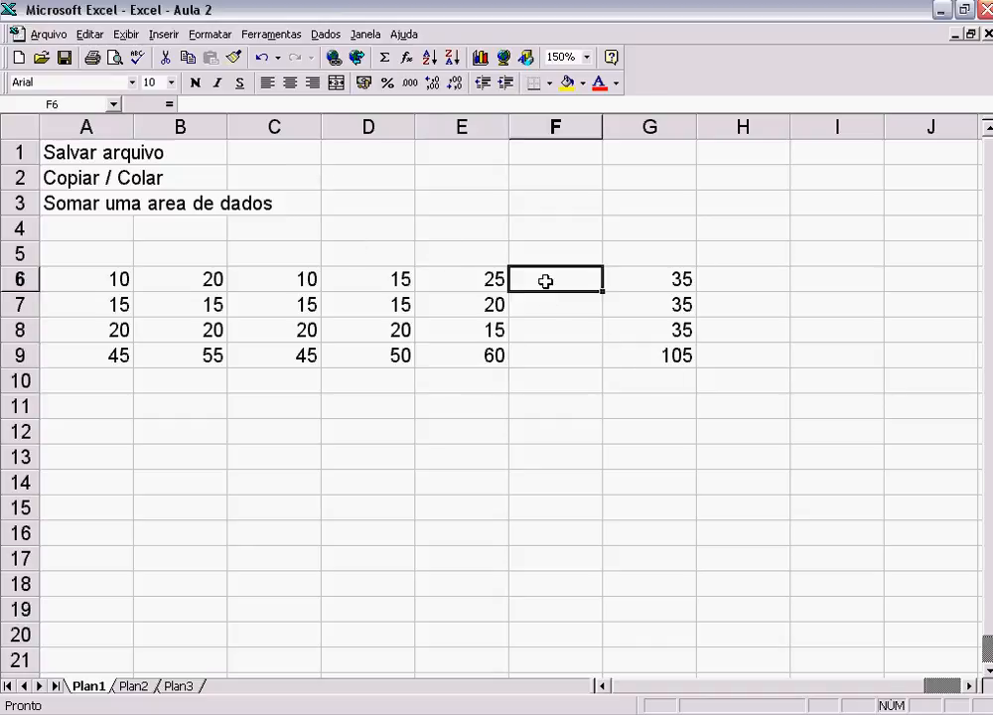
{"action": "left_click", "coordinate": [469, 281]}
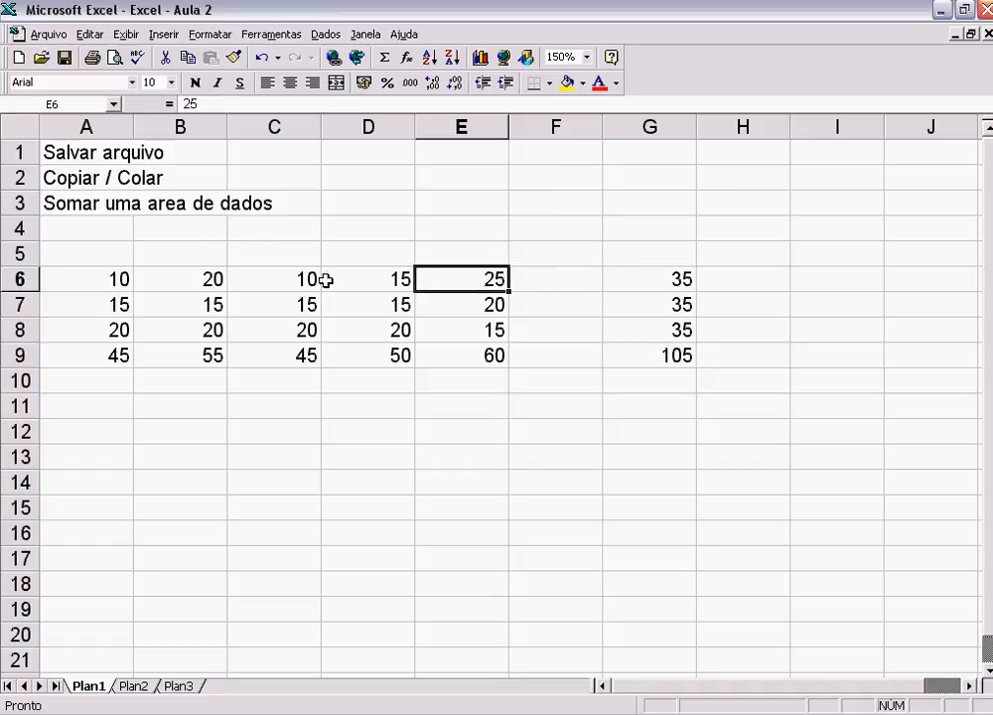
{"action": "left_click_drag", "start_coordinate": [461, 275], "coordinate": [465, 355]}
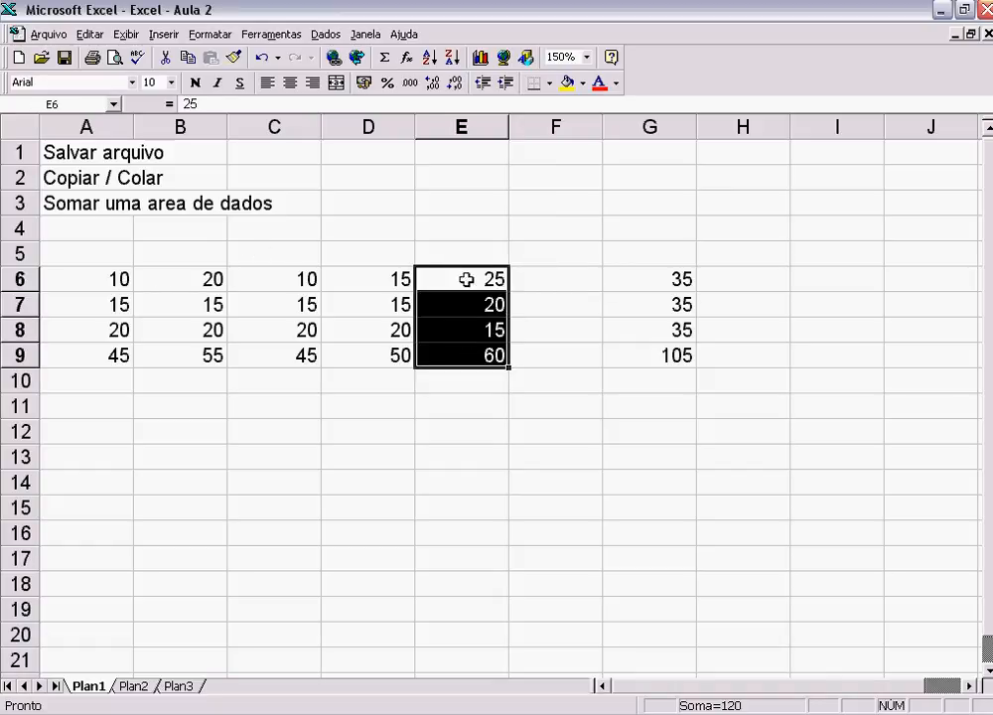
{"action": "left_click", "coordinate": [89, 34]}
{"action": "left_click", "coordinate": [117, 122]}
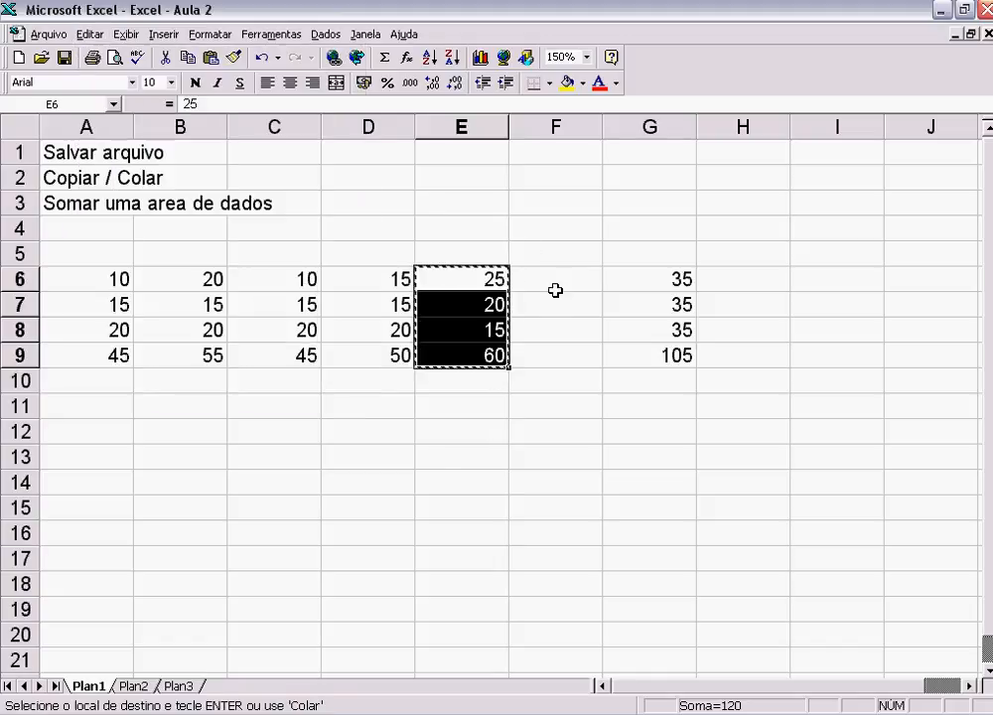
{"action": "left_click", "coordinate": [543, 268]}
{"action": "left_click", "coordinate": [89, 34]}
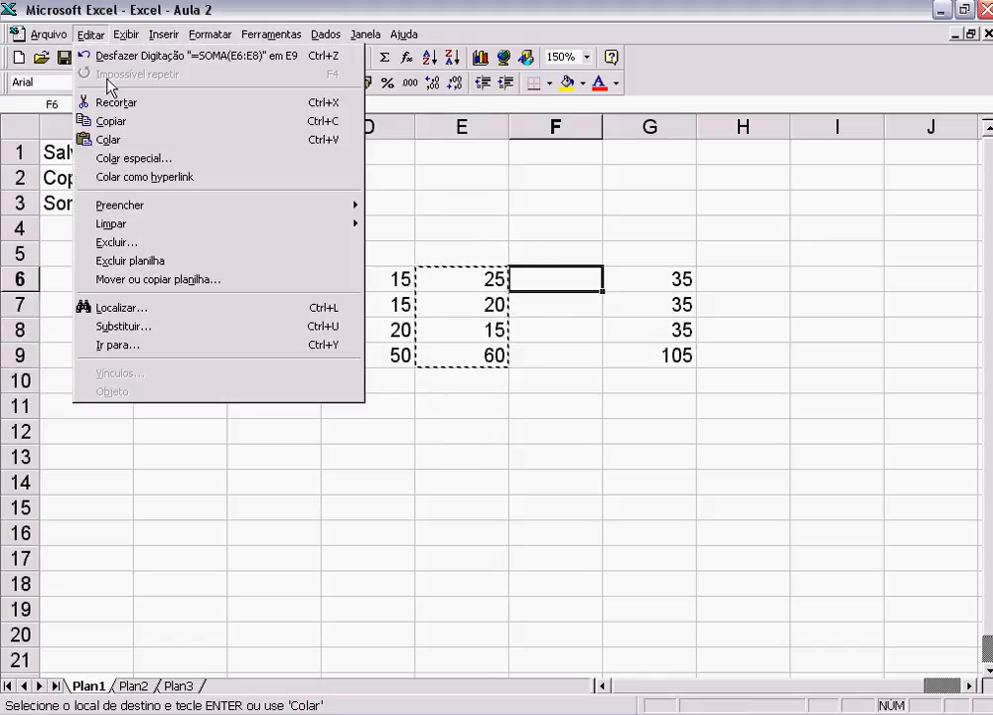
{"action": "left_click", "coordinate": [120, 147]}
{"action": "left_click", "coordinate": [551, 354]}
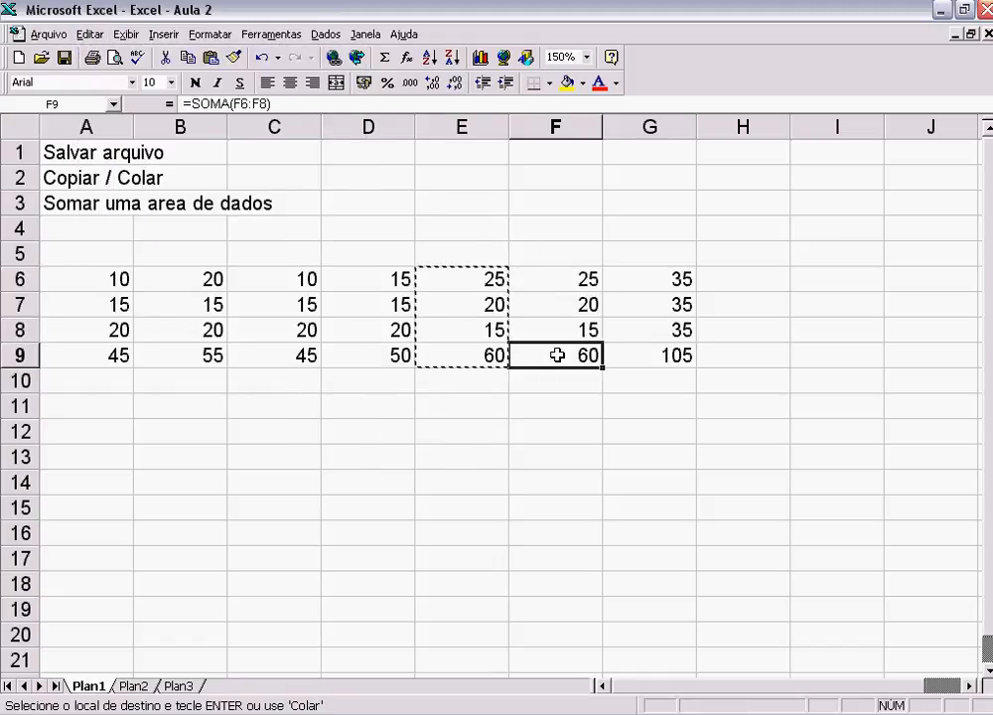
{"action": "key", "text": "Escape"}
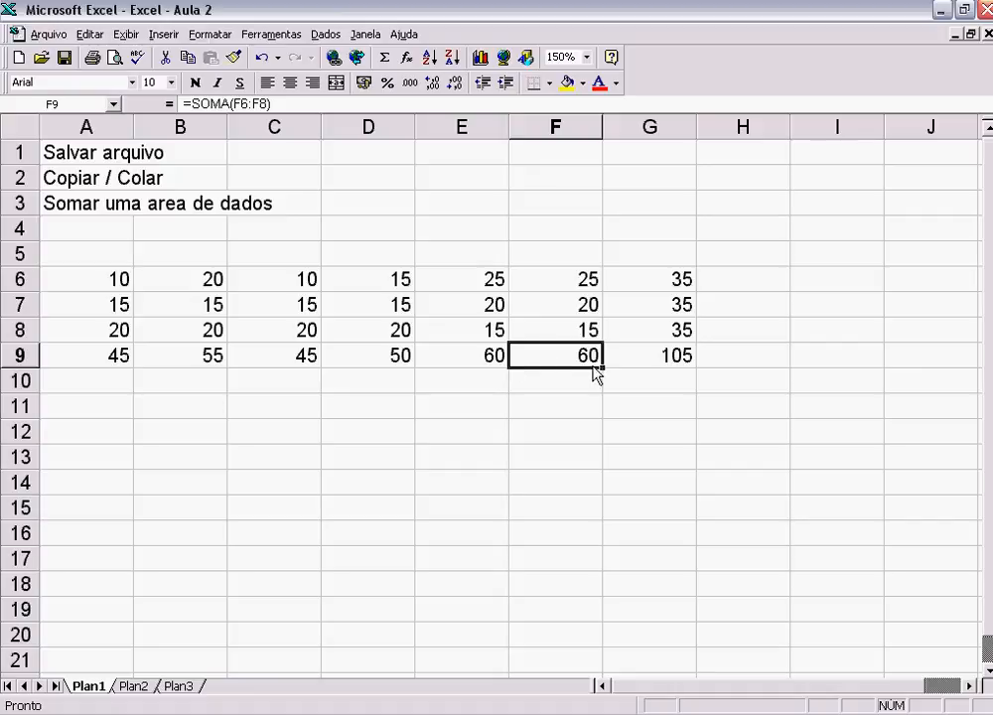
{"action": "left_click", "coordinate": [478, 352]}
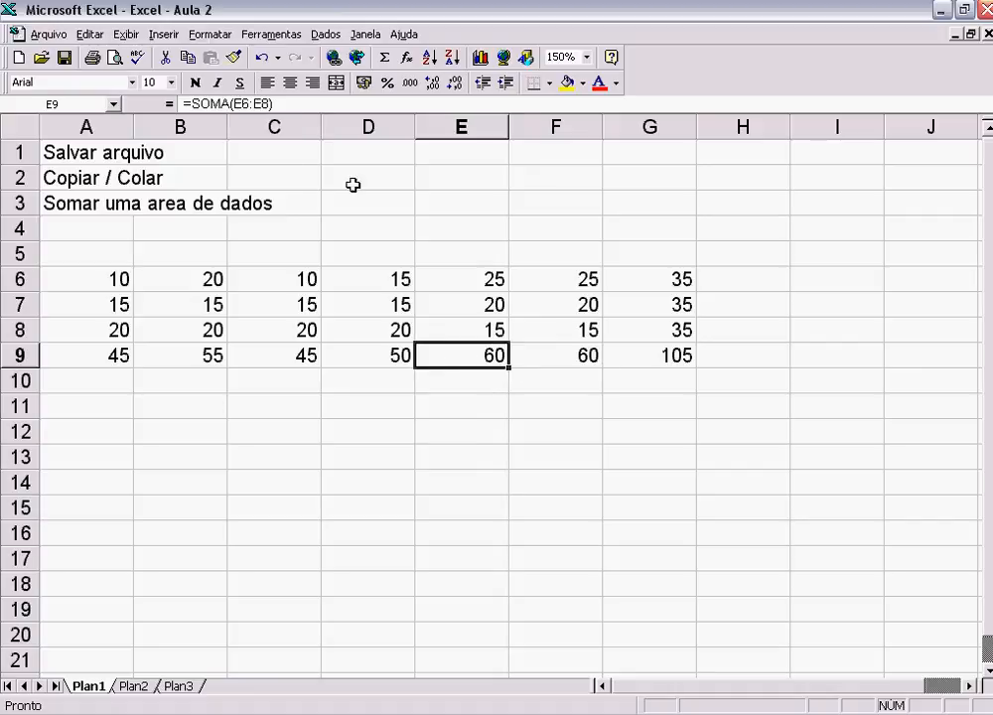
{"action": "left_click", "coordinate": [573, 352]}
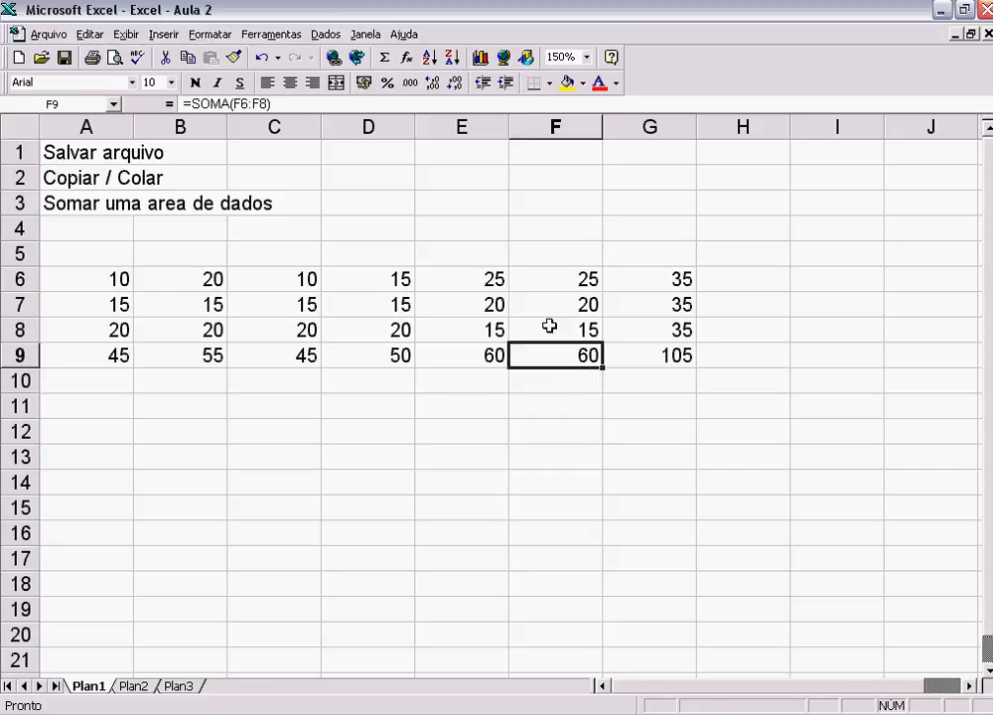
{"action": "left_click", "coordinate": [642, 357]}
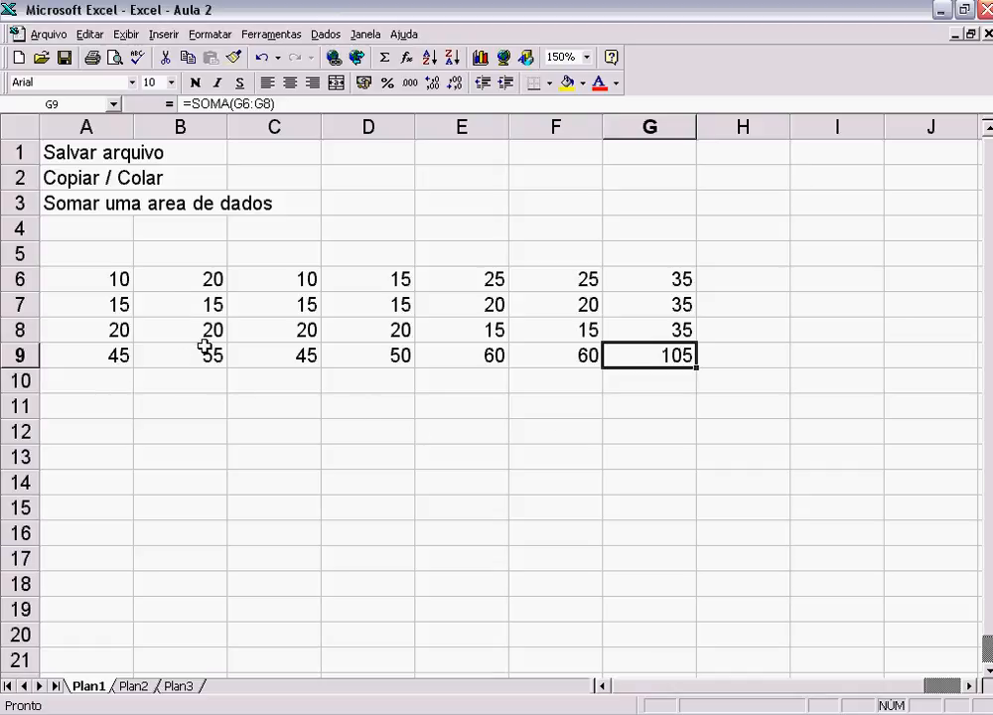
Copy the data block A6:G9 and paste it below, starting at A11
{"action": "left_click", "coordinate": [88, 279]}
{"action": "left_click_drag", "start_coordinate": [88, 279], "coordinate": [658, 363]}
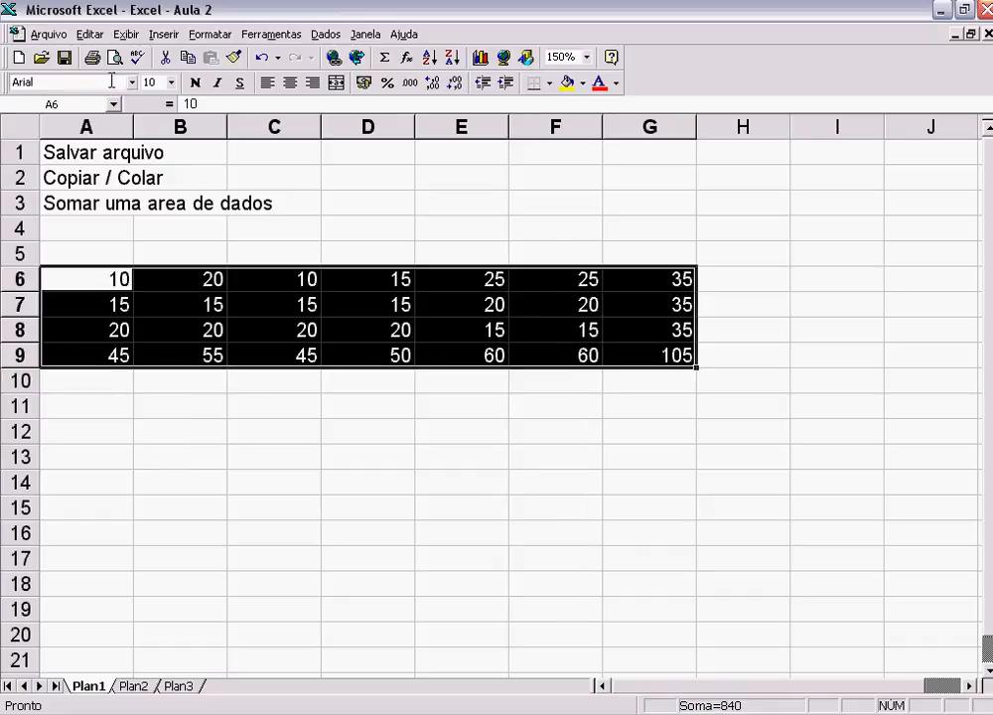
{"action": "left_click", "coordinate": [89, 33]}
{"action": "left_click", "coordinate": [111, 121]}
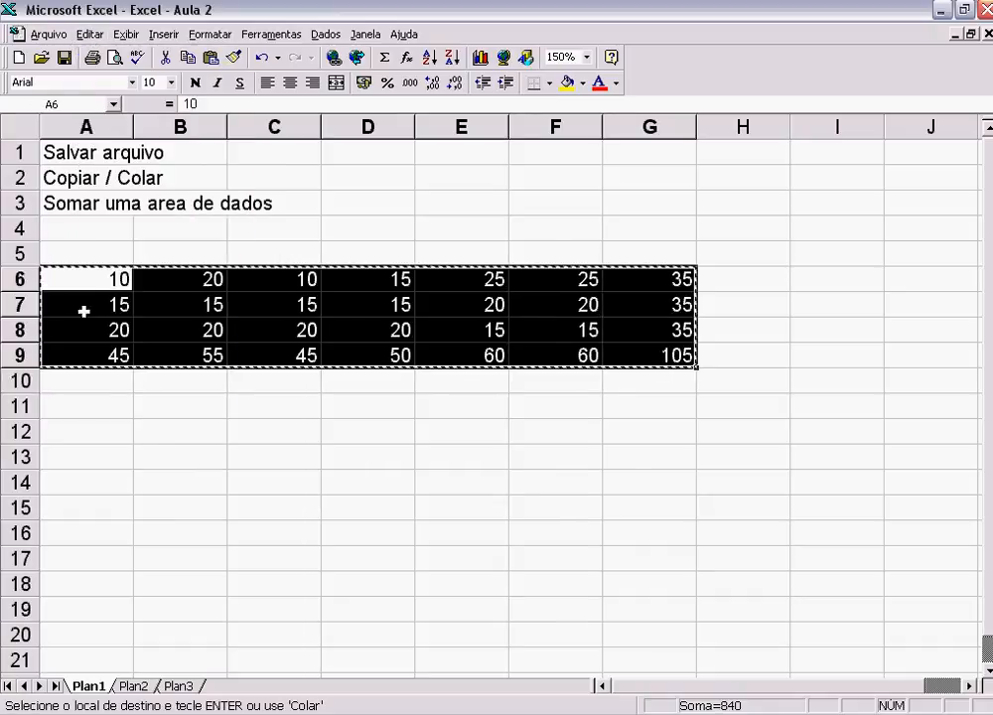
{"action": "left_click", "coordinate": [81, 413]}
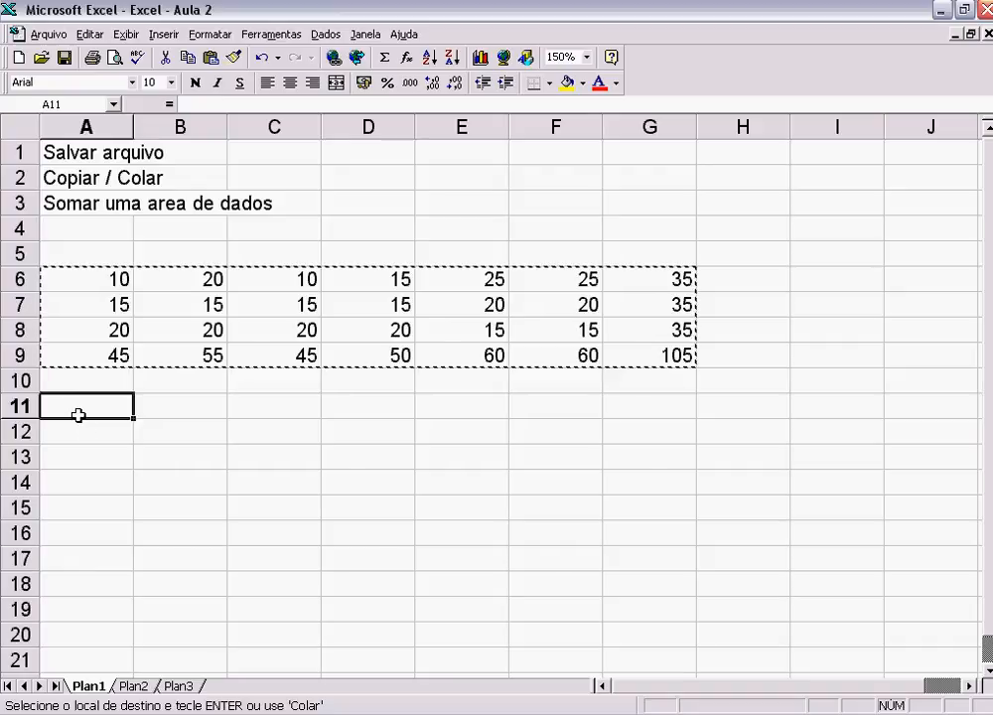
{"action": "left_click", "coordinate": [87, 35]}
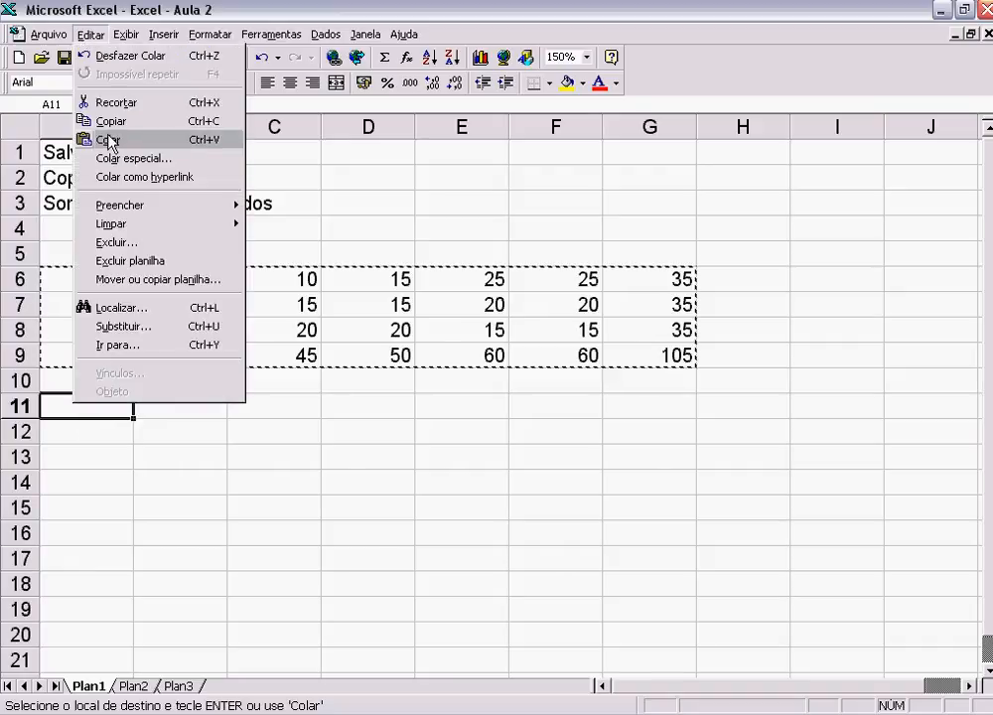
{"action": "left_click", "coordinate": [111, 137]}
{"action": "left_click", "coordinate": [189, 549]}
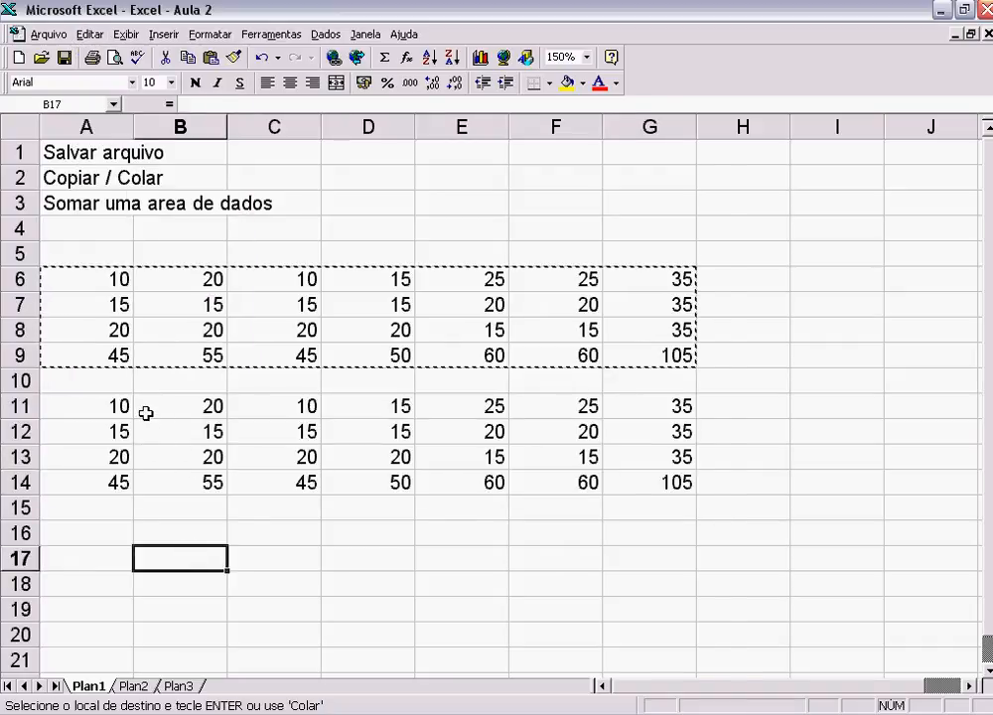
{"action": "key", "text": "Escape"}
Copy both data blocks in A6:G14 and paste them starting at A16
{"action": "left_click_drag", "start_coordinate": [107, 277], "coordinate": [698, 479]}
{"action": "left_click", "coordinate": [90, 34]}
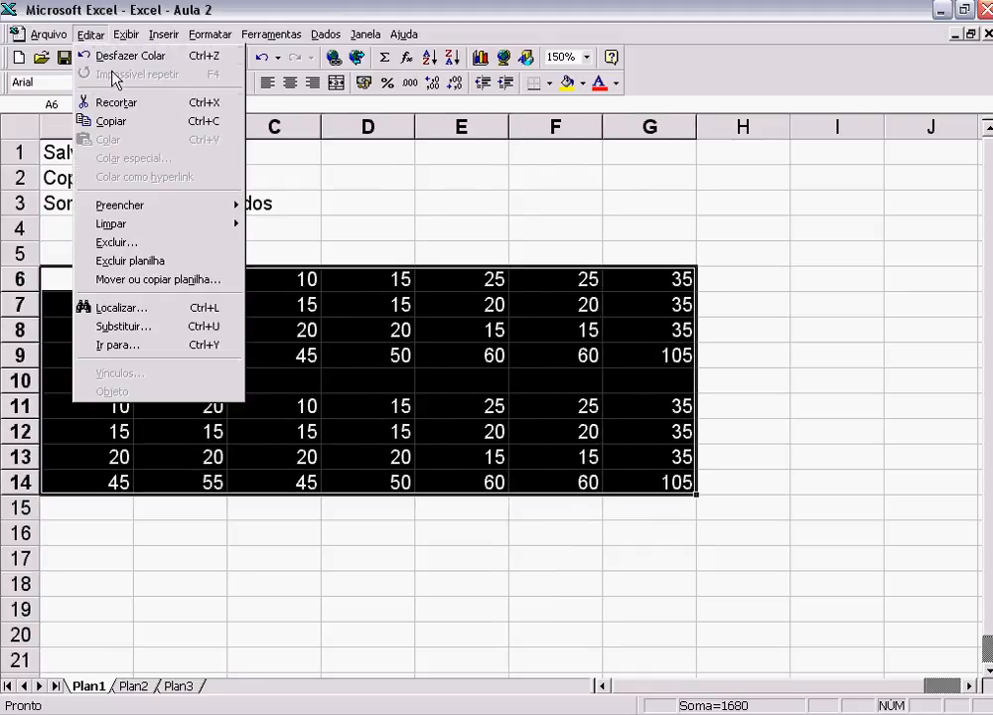
{"action": "left_click", "coordinate": [110, 122]}
{"action": "left_click", "coordinate": [95, 532]}
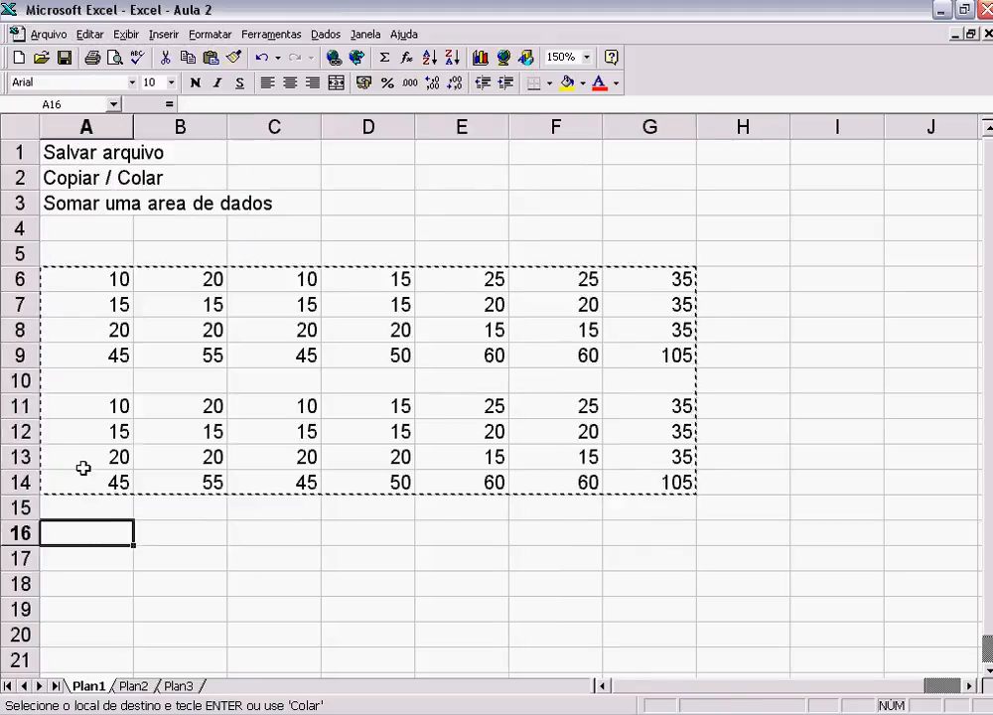
{"action": "left_click", "coordinate": [89, 34]}
{"action": "left_click", "coordinate": [107, 140]}
{"action": "scroll", "coordinate": [695, 461], "scroll_direction": "down", "scroll_amount": 4}
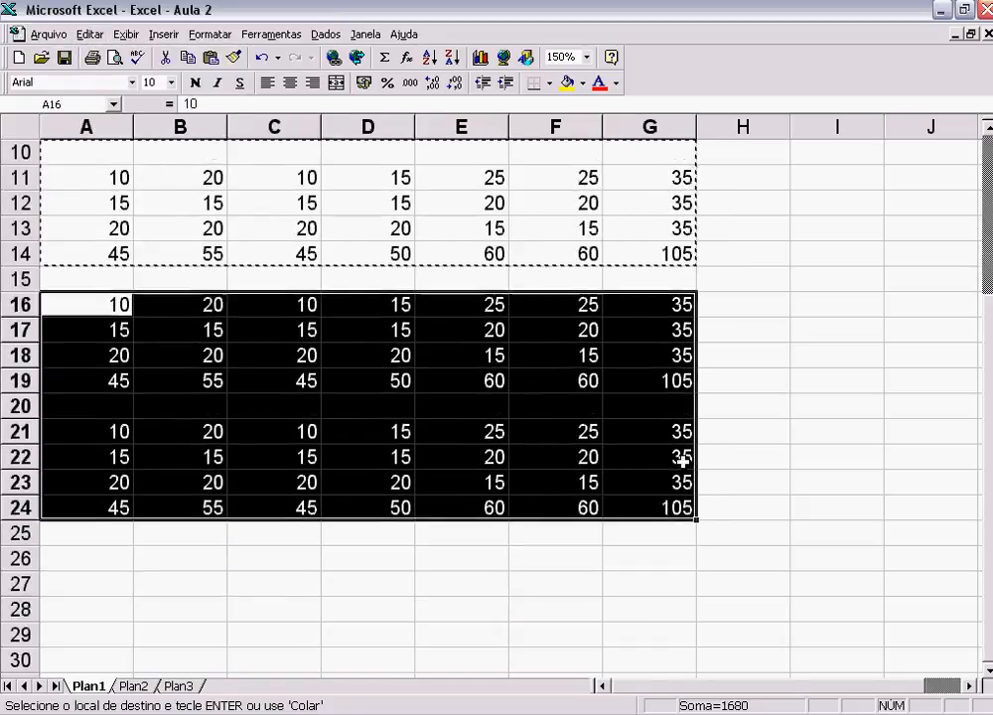
{"action": "scroll", "coordinate": [685, 427], "scroll_direction": "up", "scroll_amount": 3}
{"action": "left_click", "coordinate": [744, 397]}
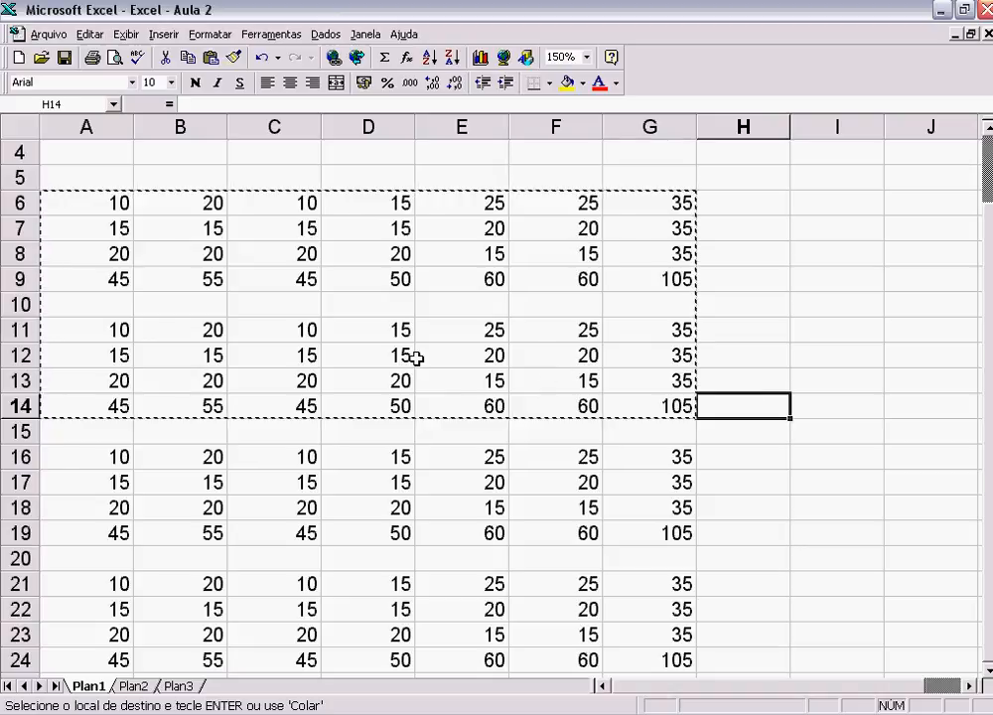
{"action": "key", "text": "Escape"}
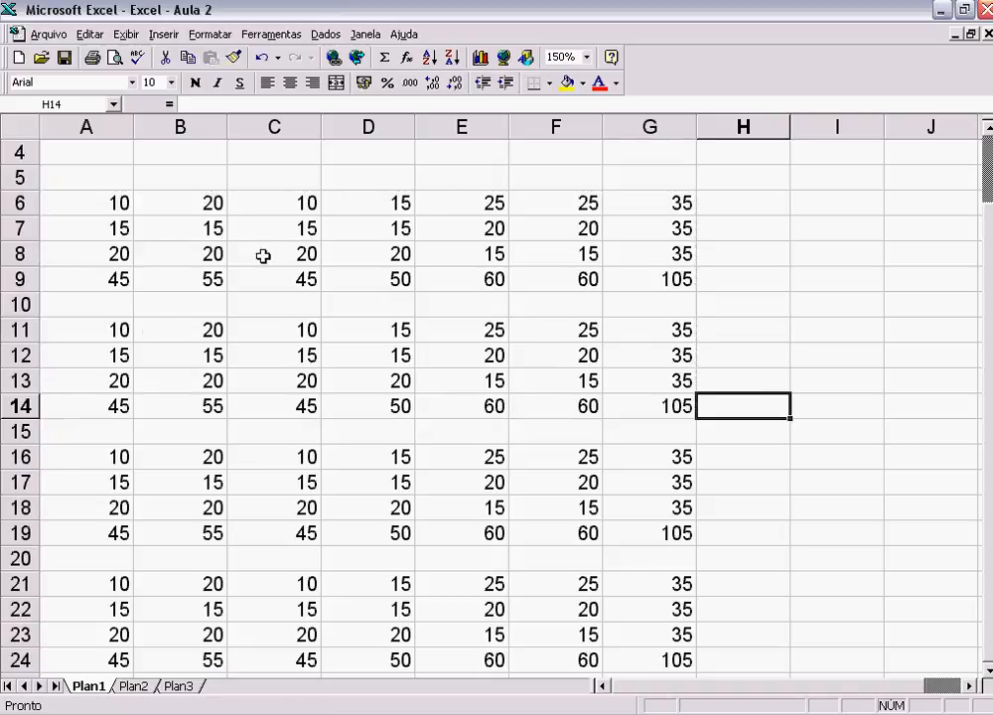
Examine the values and formulas across row 6, down column G and through the pasted blocks in rows 11 to 23
{"action": "left_click", "coordinate": [301, 207]}
{"action": "key", "text": "Left"}
{"action": "key", "text": "Left"}
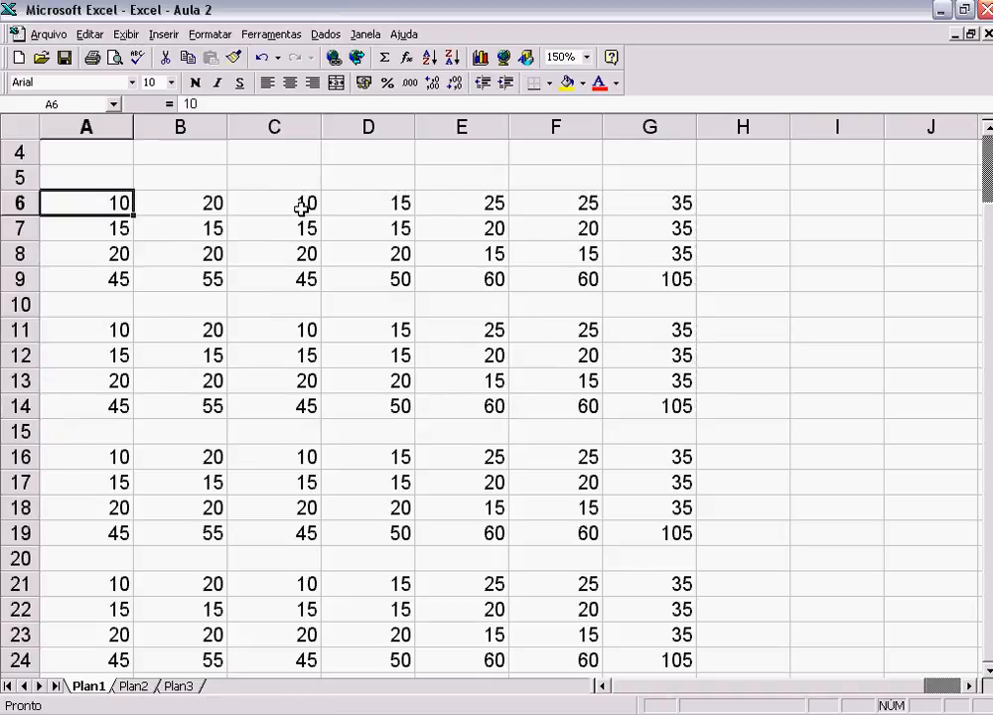
{"action": "key", "text": "Right"}
{"action": "key", "text": "Right"}
{"action": "key", "text": "Right"}
{"action": "key", "text": "Right"}
{"action": "key", "text": "Right"}
{"action": "key", "text": "Right"}
{"action": "key", "text": "Down"}
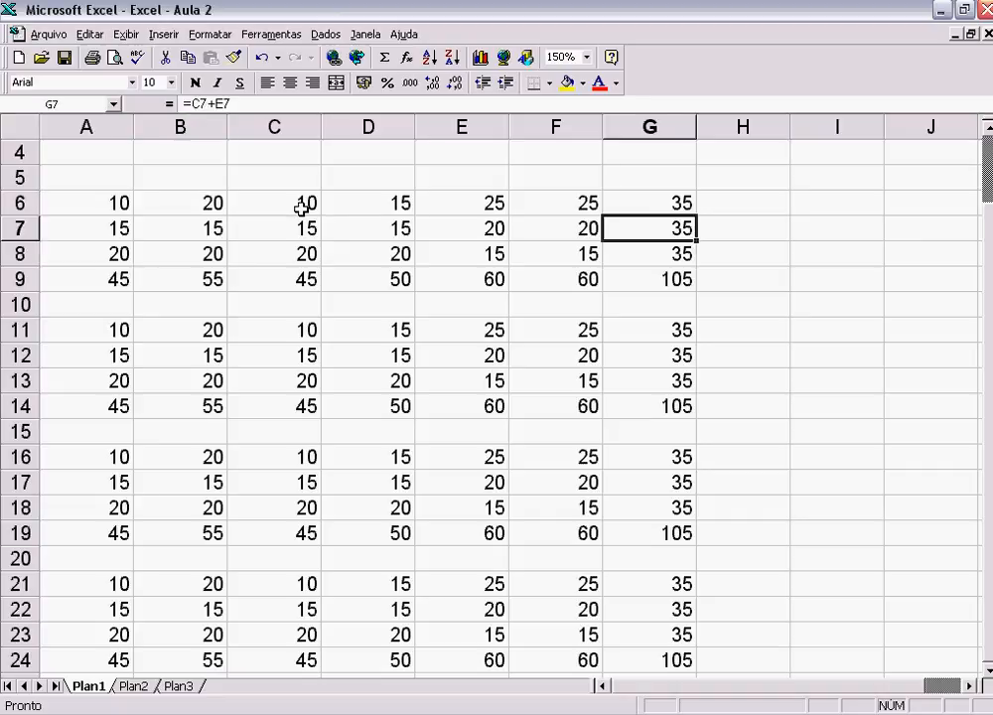
{"action": "key", "text": "Down"}
{"action": "key", "text": "Down"}
{"action": "key", "text": "Down"}
{"action": "key", "text": "Down"}
{"action": "key", "text": "Down"}
{"action": "key", "text": "Down"}
{"action": "key", "text": "Down"}
{"action": "key", "text": "Down"}
{"action": "key", "text": "Down"}
{"action": "key", "text": "Down"}
{"action": "key", "text": "Down"}
{"action": "key", "text": "Down"}
{"action": "key", "text": "Down"}
{"action": "key", "text": "Down"}
{"action": "key", "text": "Down"}
{"action": "key", "text": "Down"}
{"action": "key", "text": "Left"}
{"action": "key", "text": "Left"}
{"action": "key", "text": "Left"}
{"action": "key", "text": "Left"}
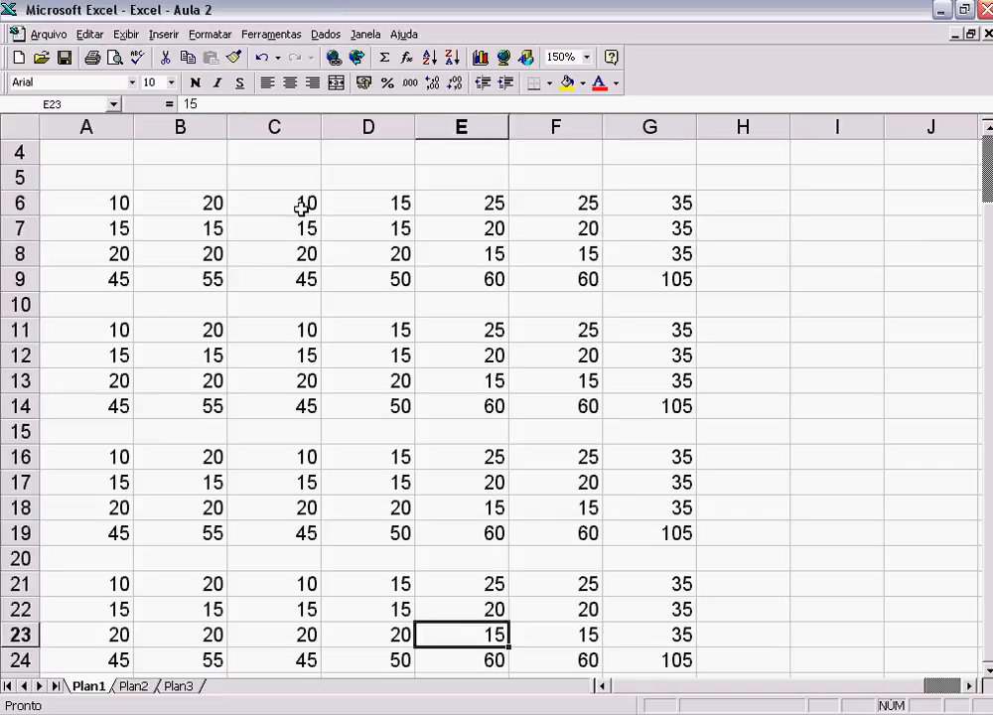
{"action": "key", "text": "Left"}
{"action": "key", "text": "Left"}
{"action": "key", "text": "Up"}
{"action": "key", "text": "Up"}
{"action": "key", "text": "Up"}
{"action": "key", "text": "Up"}
{"action": "key", "text": "Up"}
{"action": "key", "text": "Up"}
{"action": "key", "text": "Up"}
{"action": "key", "text": "Right"}
{"action": "key", "text": "Right"}
{"action": "key", "text": "Right"}
{"action": "key", "text": "Right"}
{"action": "key", "text": "Right"}
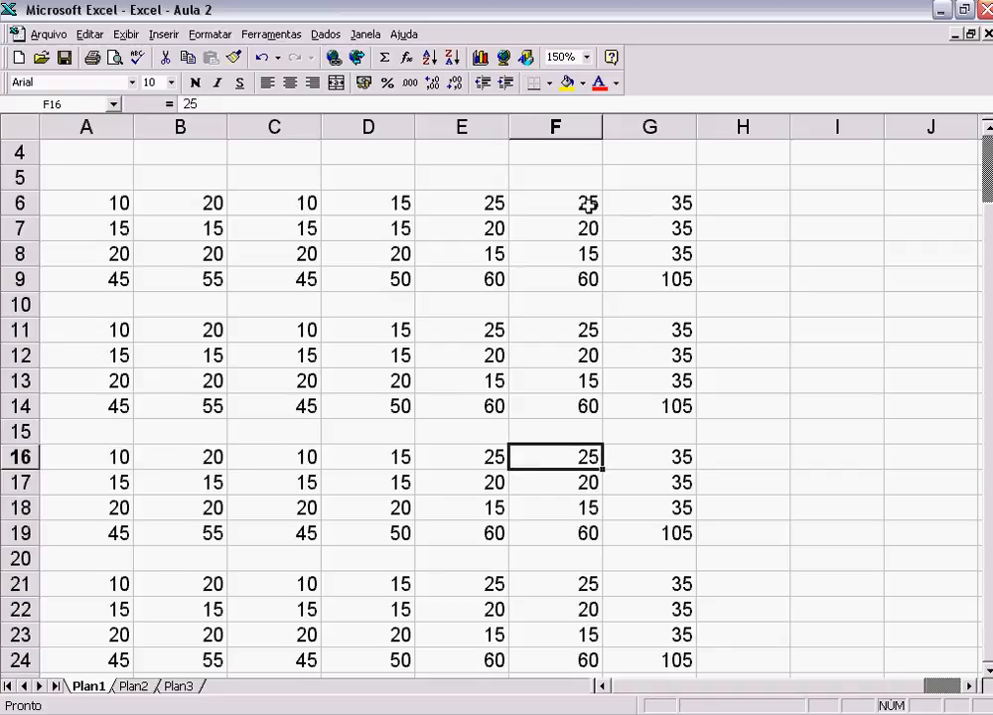
Sum row 6 in cell H6 with the formula =SOMA(A6:G6), and check the entered formula
{"action": "scroll", "coordinate": [382, 245], "scroll_direction": "up", "scroll_amount": 1}
{"action": "left_click", "coordinate": [767, 278]}
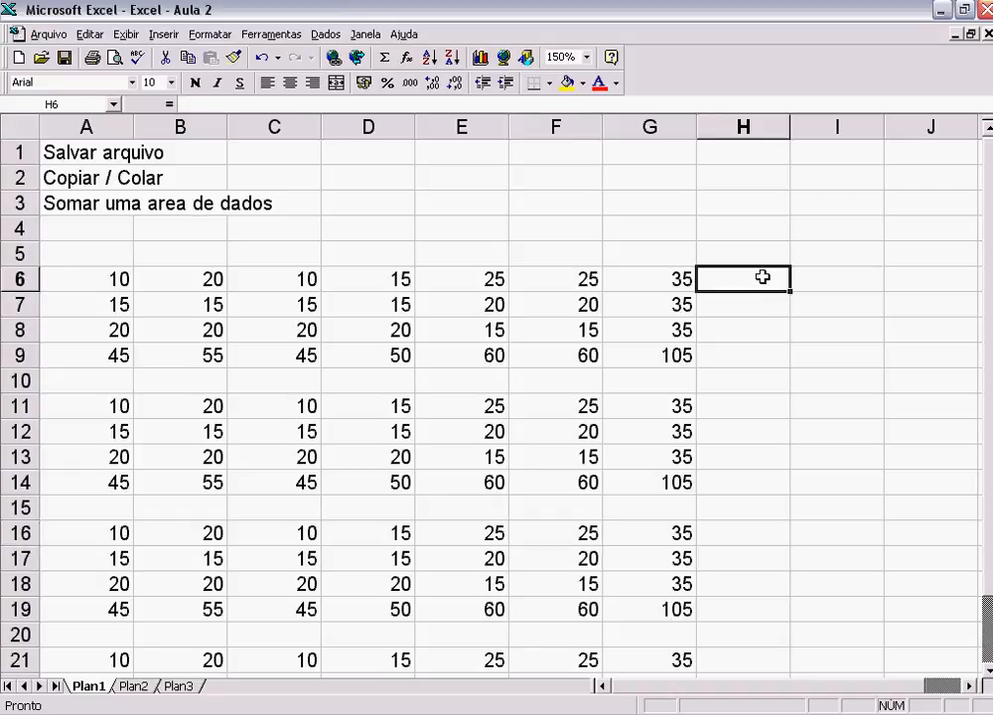
{"action": "type", "text": "=so"}
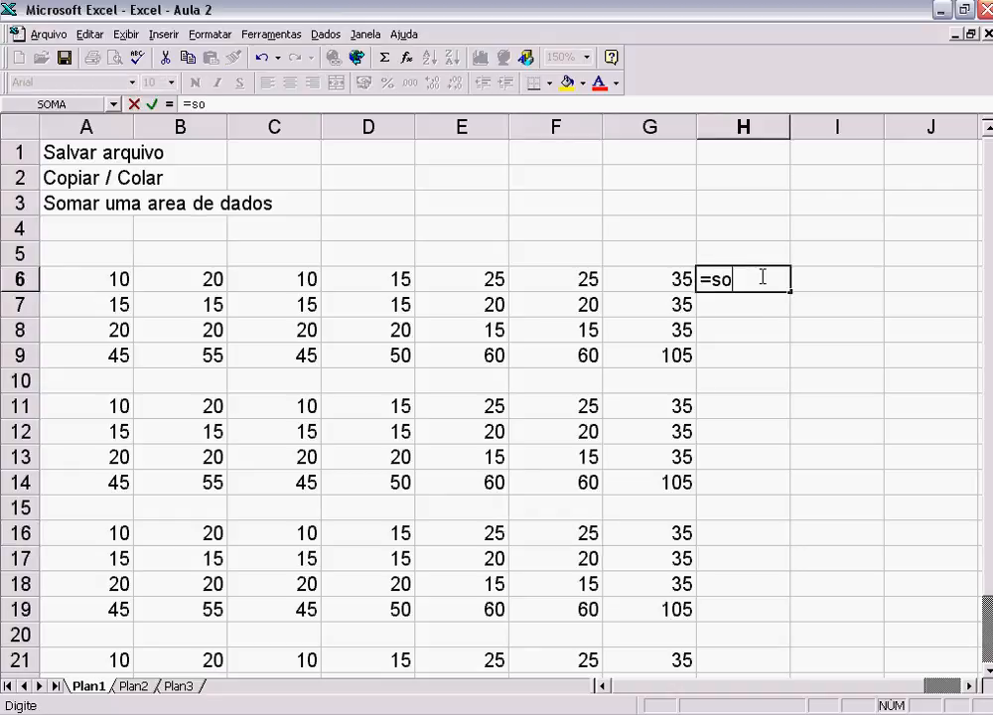
{"action": "type", "text": "ma("}
{"action": "key", "text": "Up"}
{"action": "key", "text": "Down"}
{"action": "key", "text": "Left"}
{"action": "key", "text": "shift+Left"}
{"action": "key", "text": "shift+Left"}
{"action": "key", "text": "shift+Left"}
{"action": "key", "text": "shift+Left"}
{"action": "key", "text": "shift+Left"}
{"action": "key", "text": "shift+Left"}
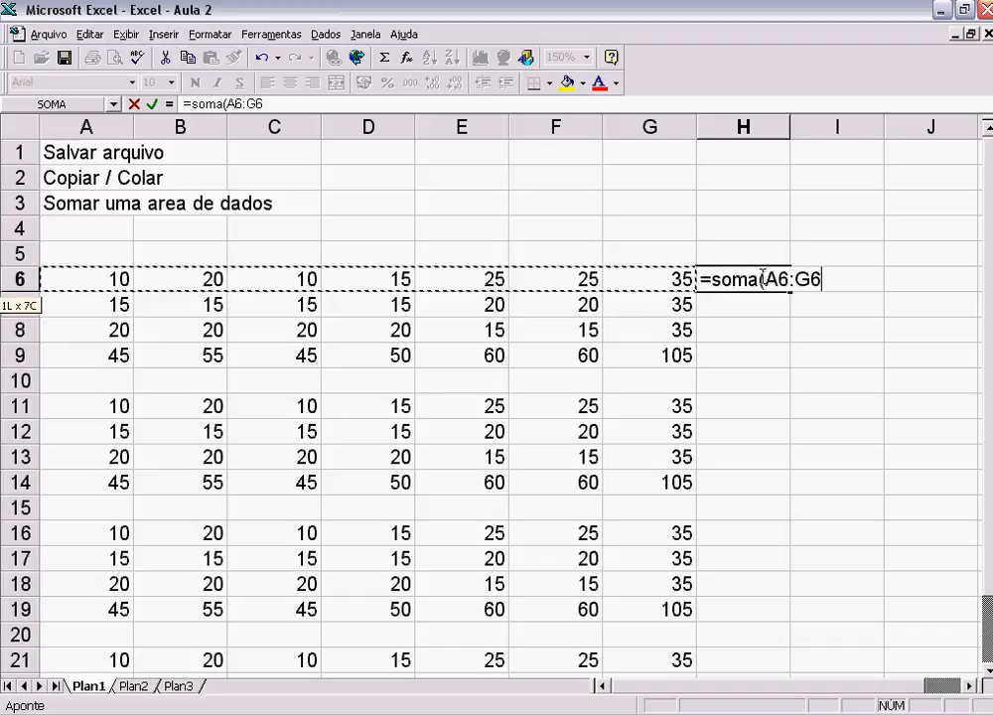
{"action": "type", "text": ")"}
{"action": "key", "text": "Return"}
{"action": "left_click", "coordinate": [764, 279]}
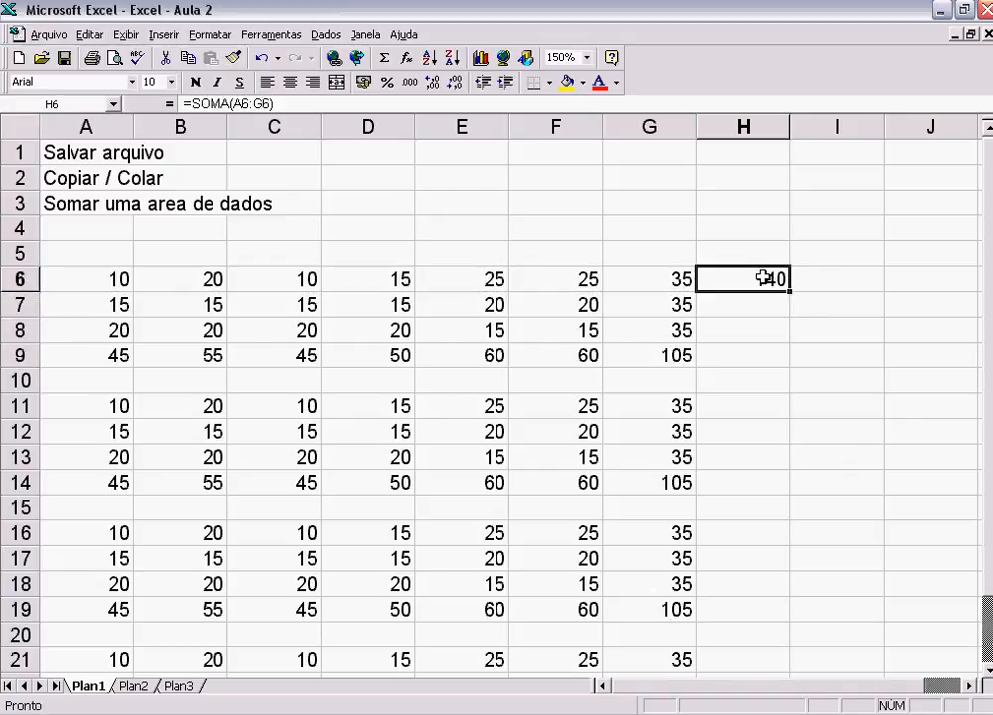
Sum row 7 in cell H7 with the formula =SOMA(A7:G7)
{"action": "key", "text": "Return"}
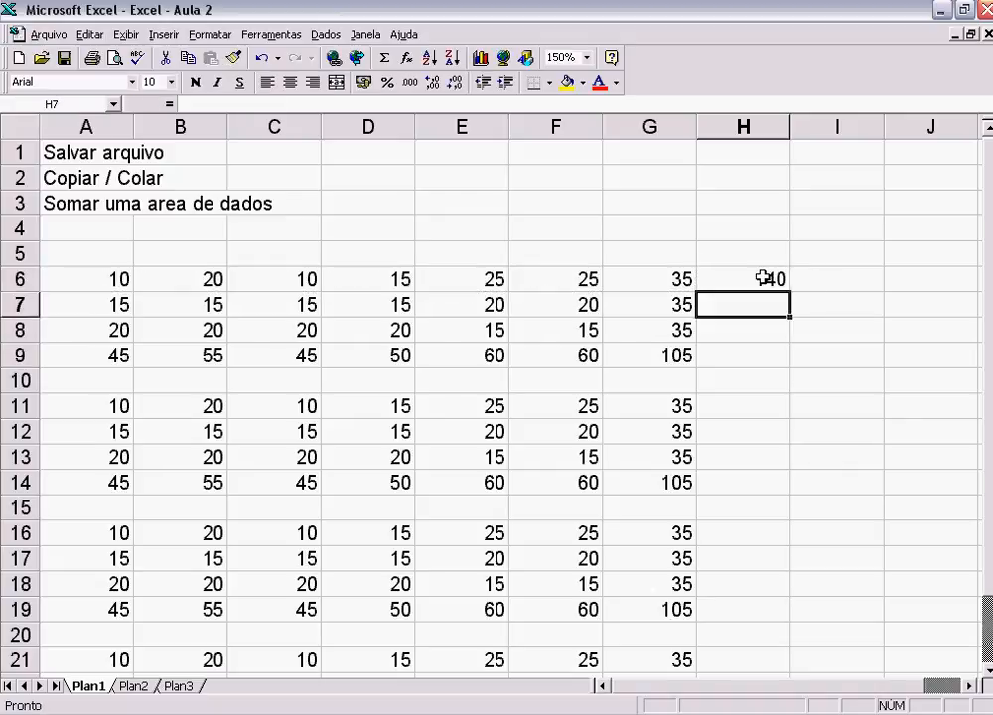
{"action": "type", "text": "=som"}
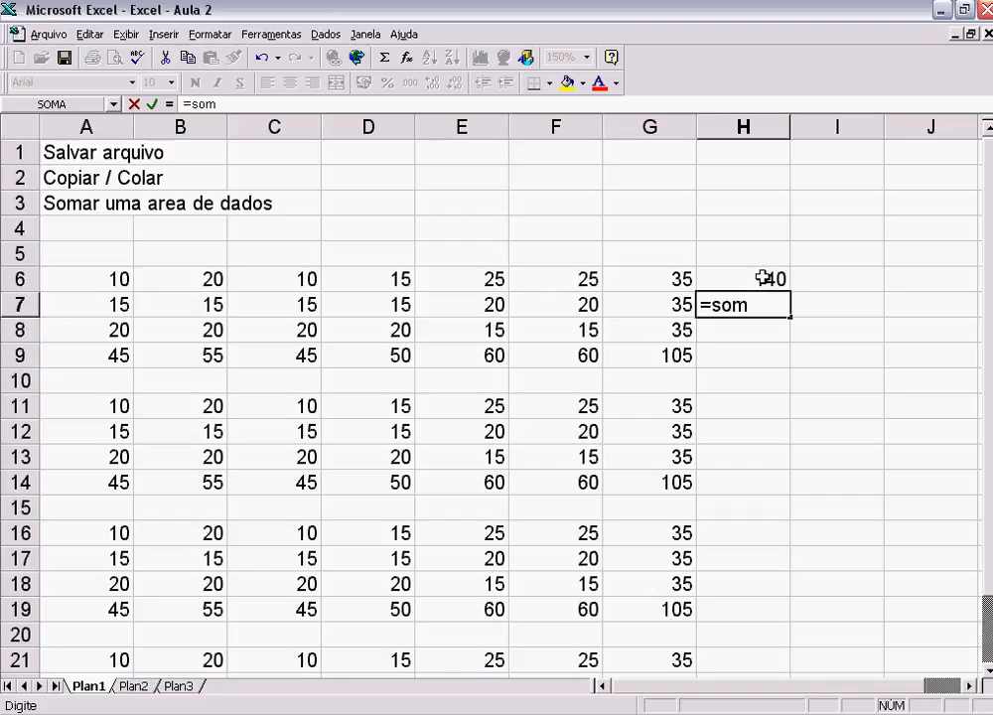
{"action": "type", "text": "a("}
{"action": "left_click", "coordinate": [675, 304]}
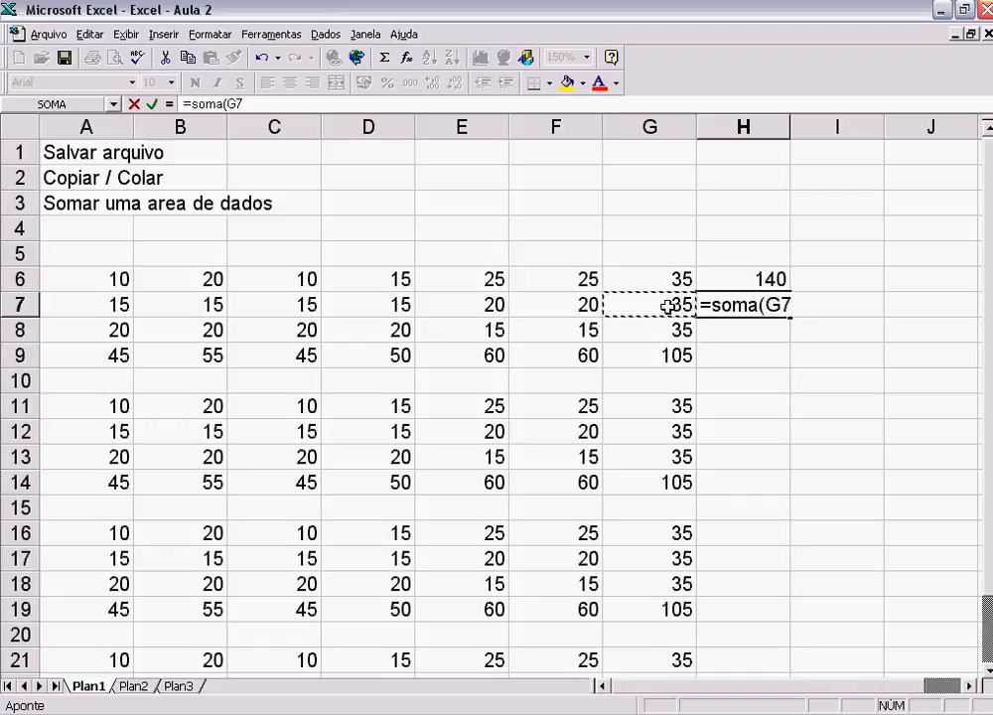
{"action": "left_click", "coordinate": [86, 305], "text": "shift"}
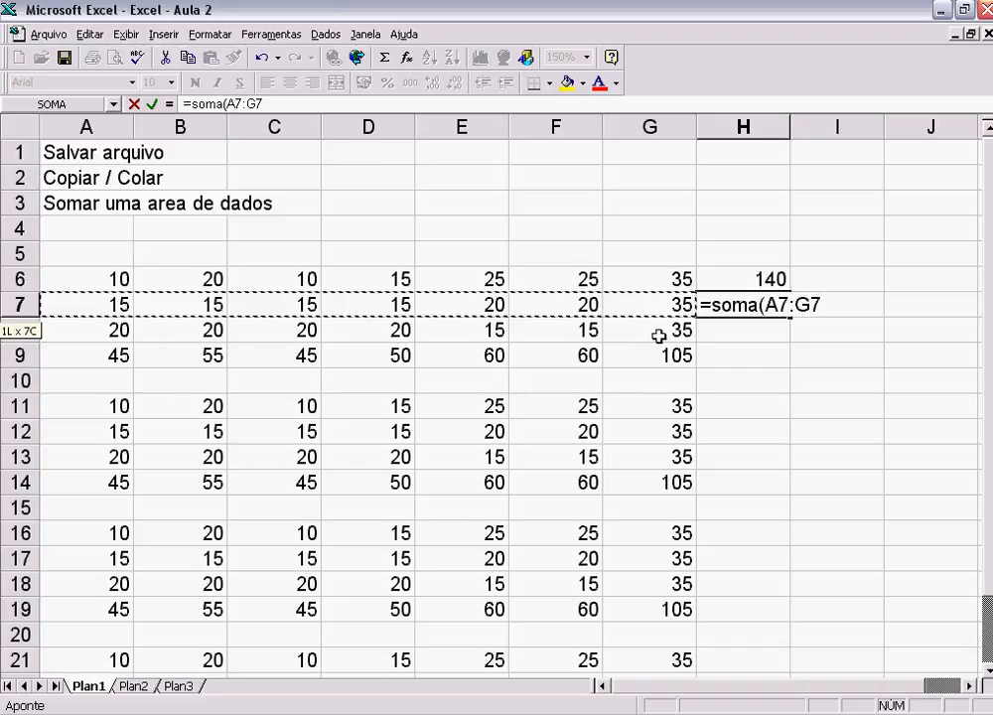
{"action": "type", "text": ")"}
{"action": "key", "text": "Return"}
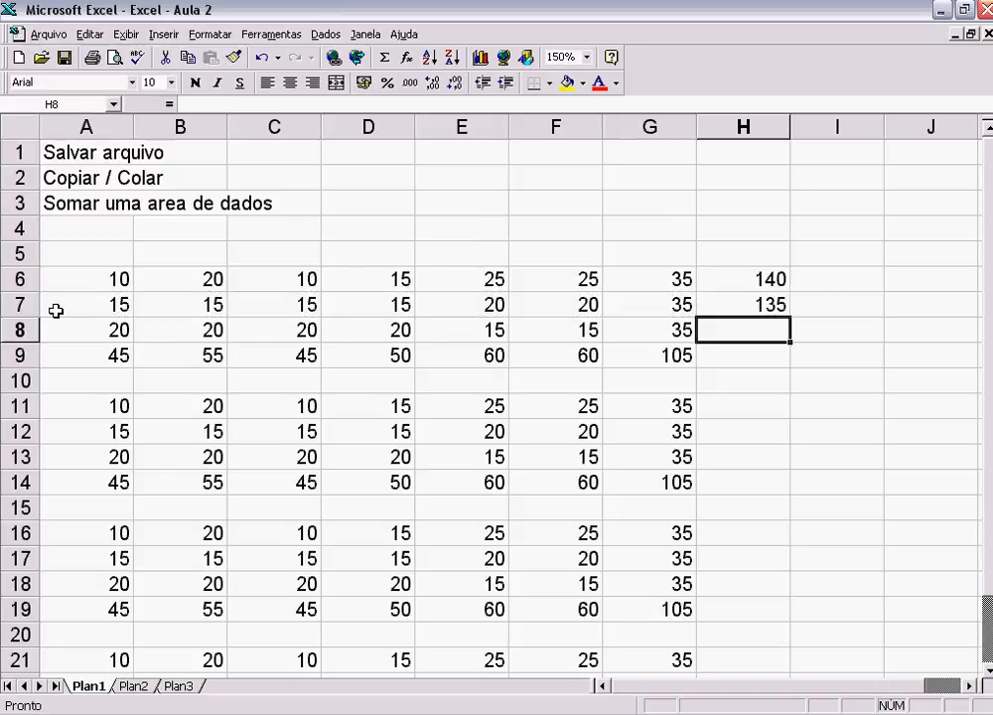
Copy the row-sum formula from H7 and paste it into H8, and check the pasted formula
{"action": "left_click", "coordinate": [760, 302]}
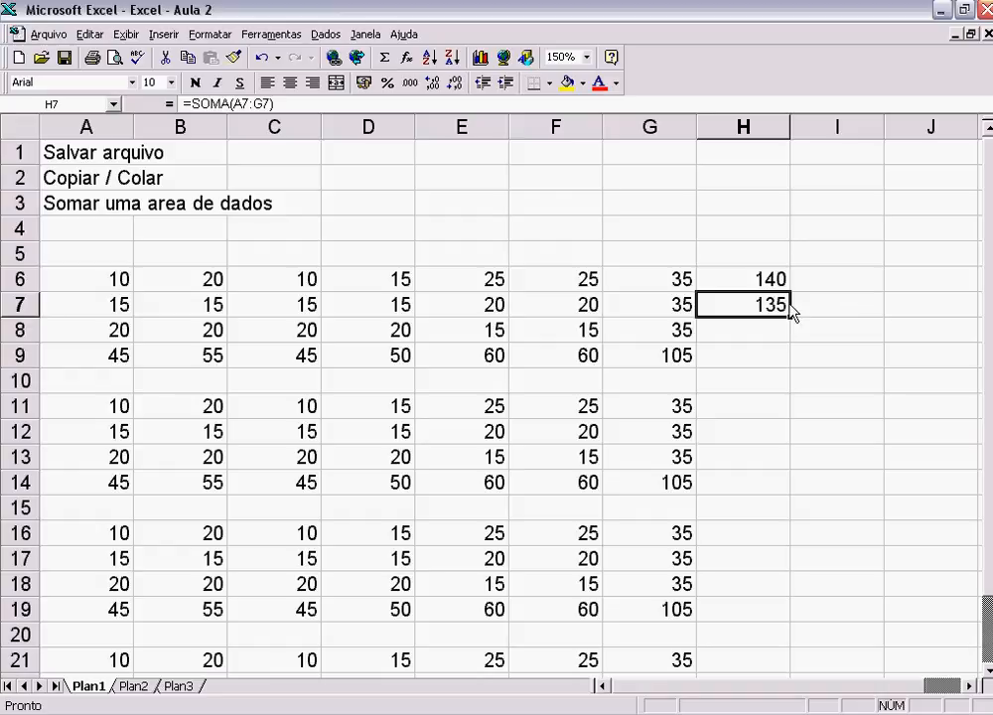
{"action": "left_click", "coordinate": [88, 32]}
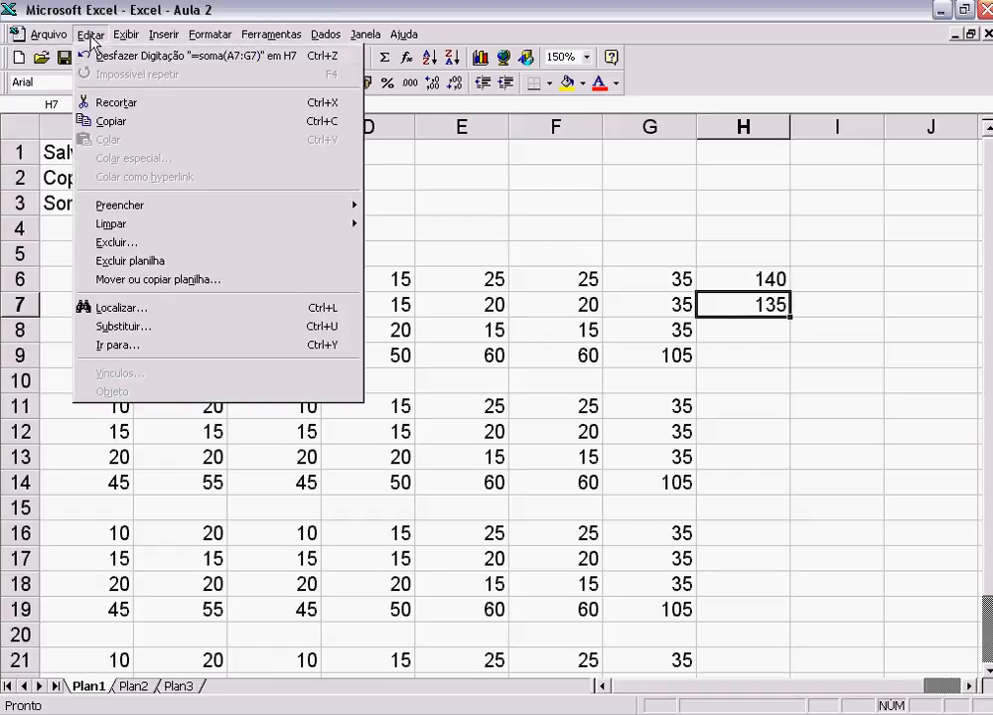
{"action": "left_click", "coordinate": [111, 123]}
{"action": "left_click", "coordinate": [762, 335]}
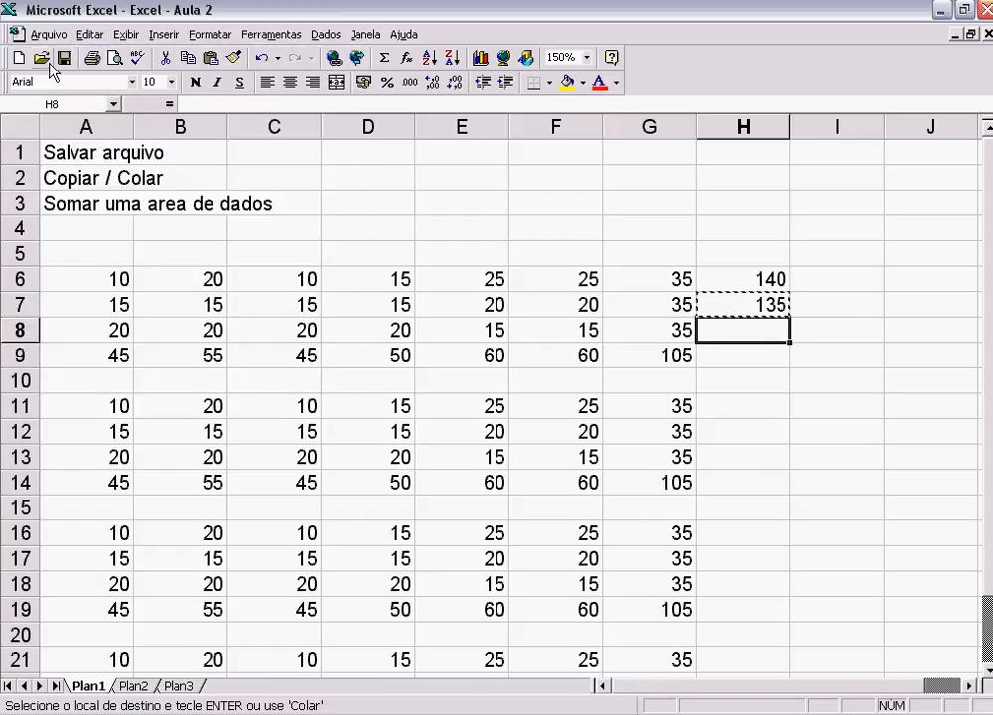
{"action": "left_click", "coordinate": [91, 34]}
{"action": "left_click", "coordinate": [111, 140]}
{"action": "left_click", "coordinate": [744, 348]}
{"action": "key", "text": "Escape"}
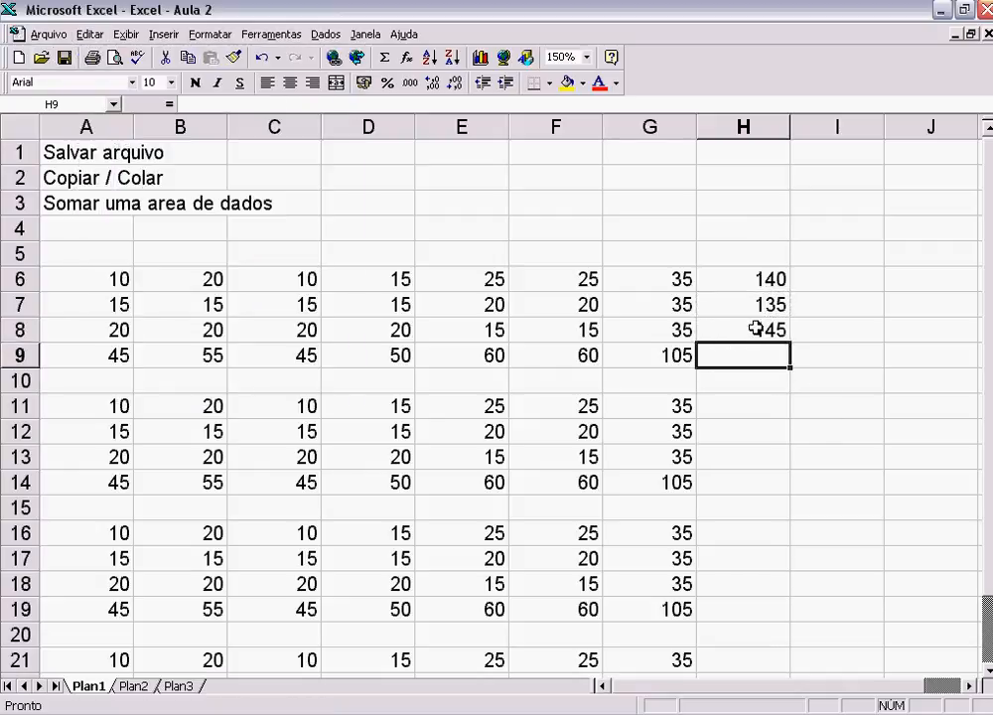
{"action": "left_click", "coordinate": [755, 329]}
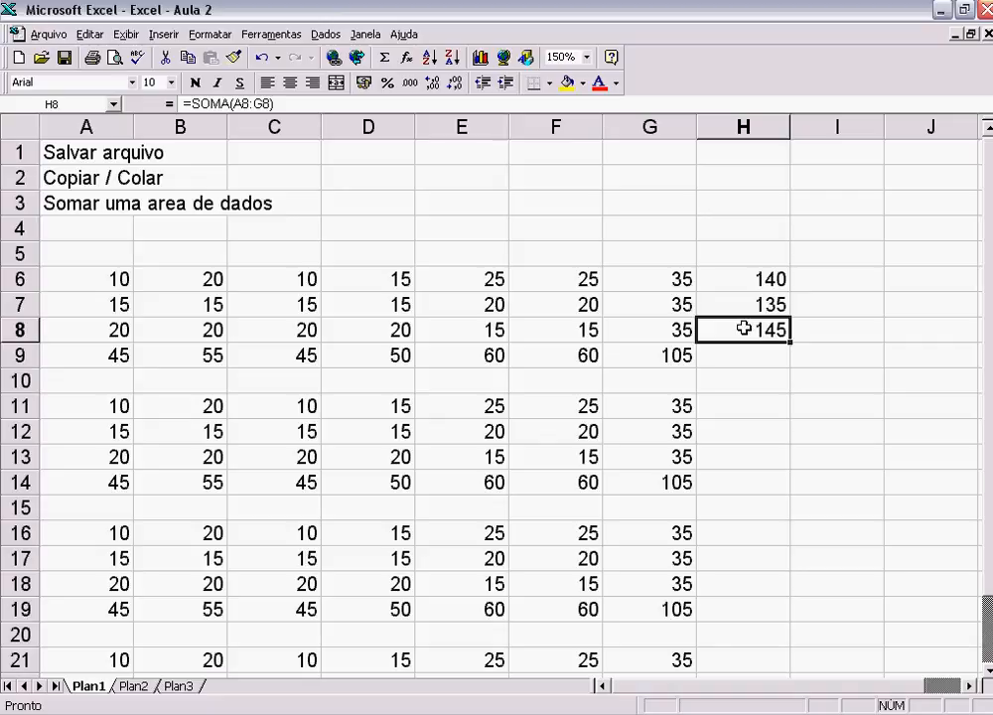
Fill the SOMA formula from G9 across into H9, and compare the formulas in the two cells
{"action": "left_click", "coordinate": [669, 353]}
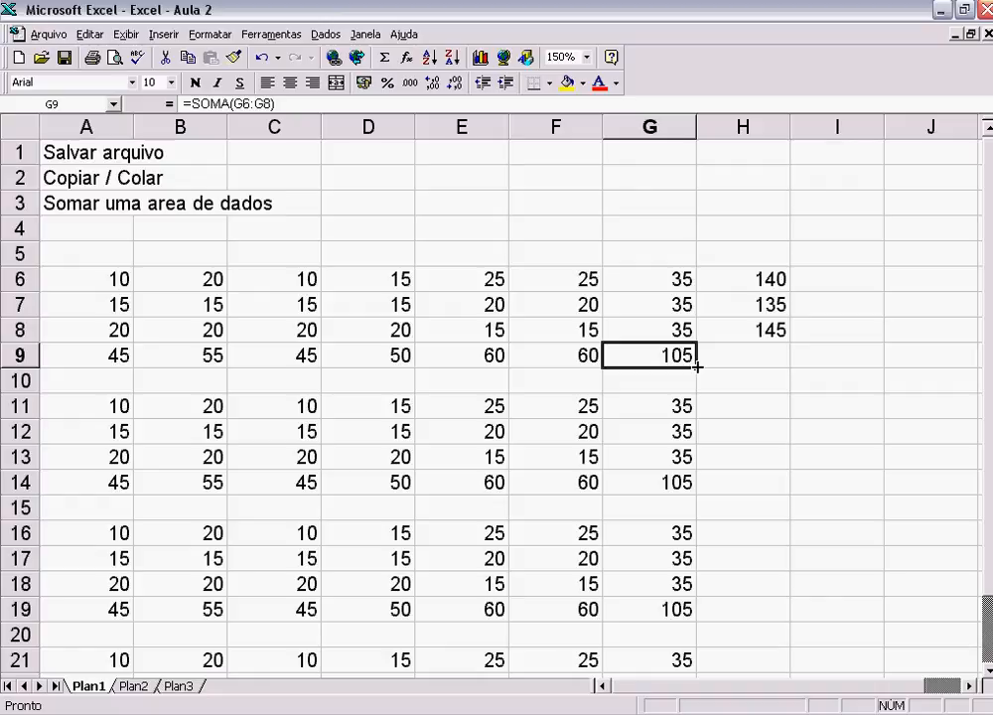
{"action": "left_click_drag", "start_coordinate": [698, 367], "coordinate": [767, 371]}
{"action": "left_click", "coordinate": [675, 355]}
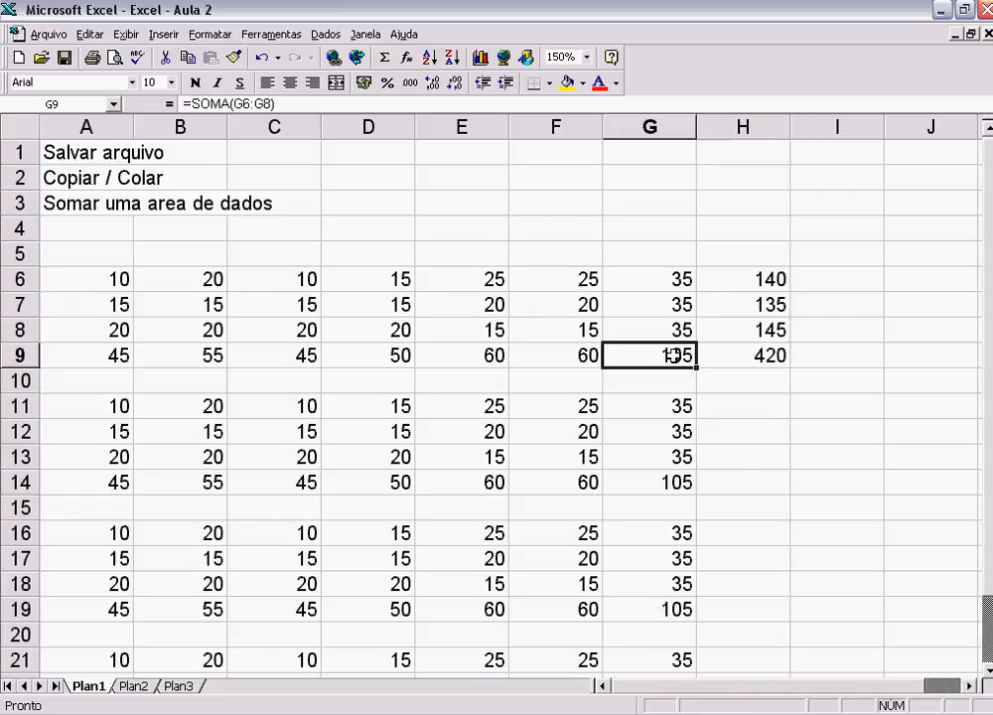
{"action": "left_click", "coordinate": [733, 356]}
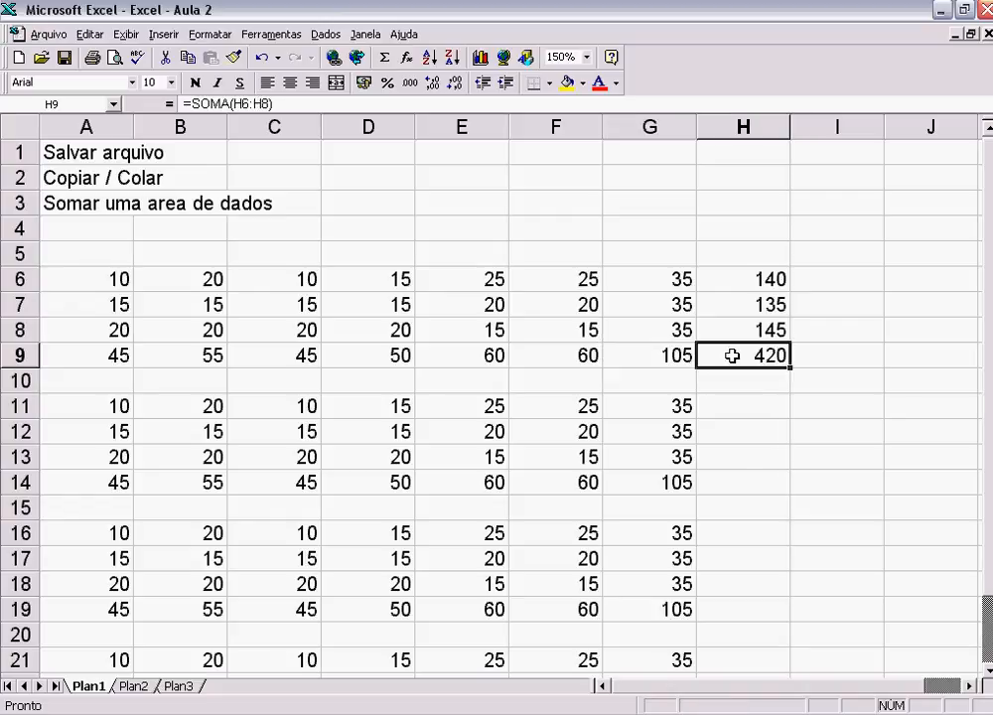
{"action": "left_click", "coordinate": [654, 356]}
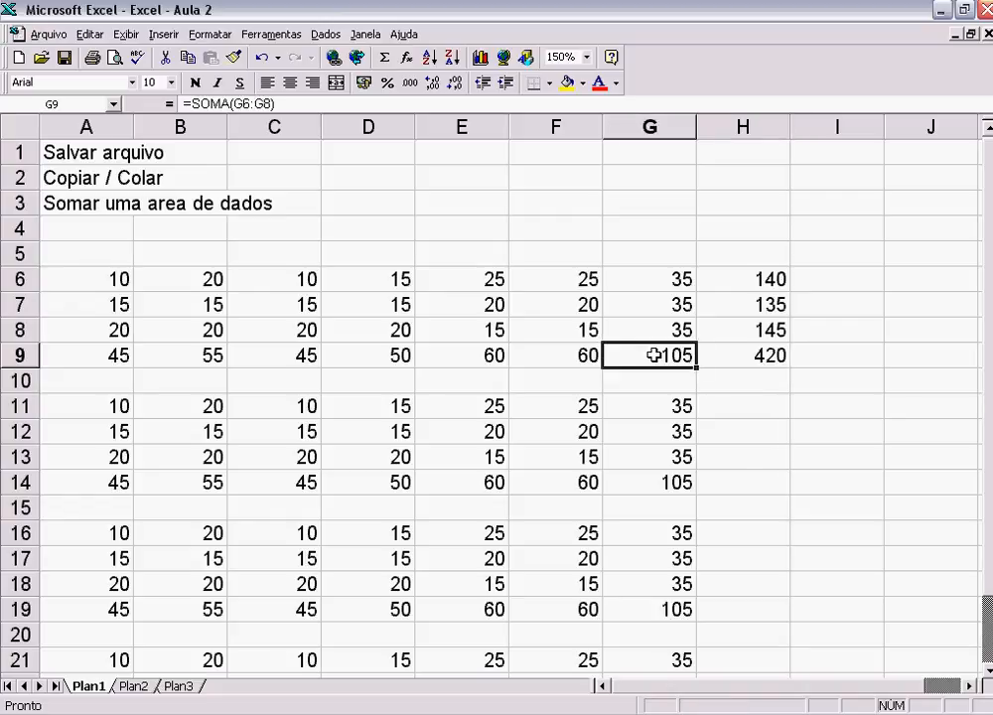
{"action": "left_click", "coordinate": [726, 353]}
{"action": "left_click", "coordinate": [640, 357]}
{"action": "left_click", "coordinate": [762, 359]}
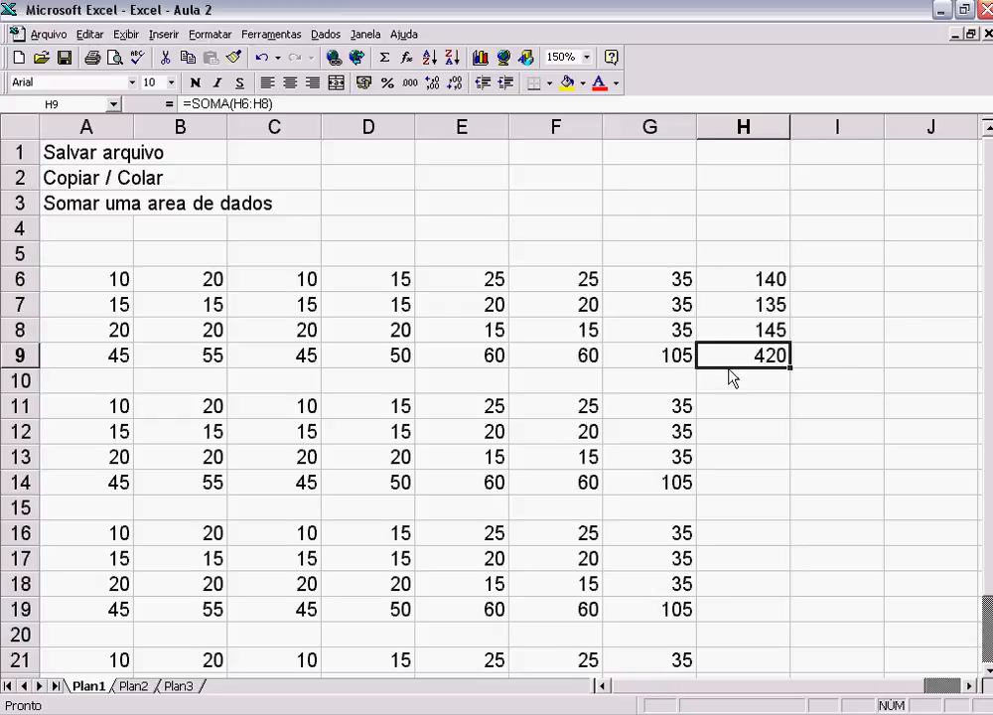
Fill the formula in H9 down through H12, and clear the contents of H10:H12
{"action": "left_click_drag", "start_coordinate": [792, 368], "coordinate": [769, 437]}
{"action": "left_click", "coordinate": [753, 384]}
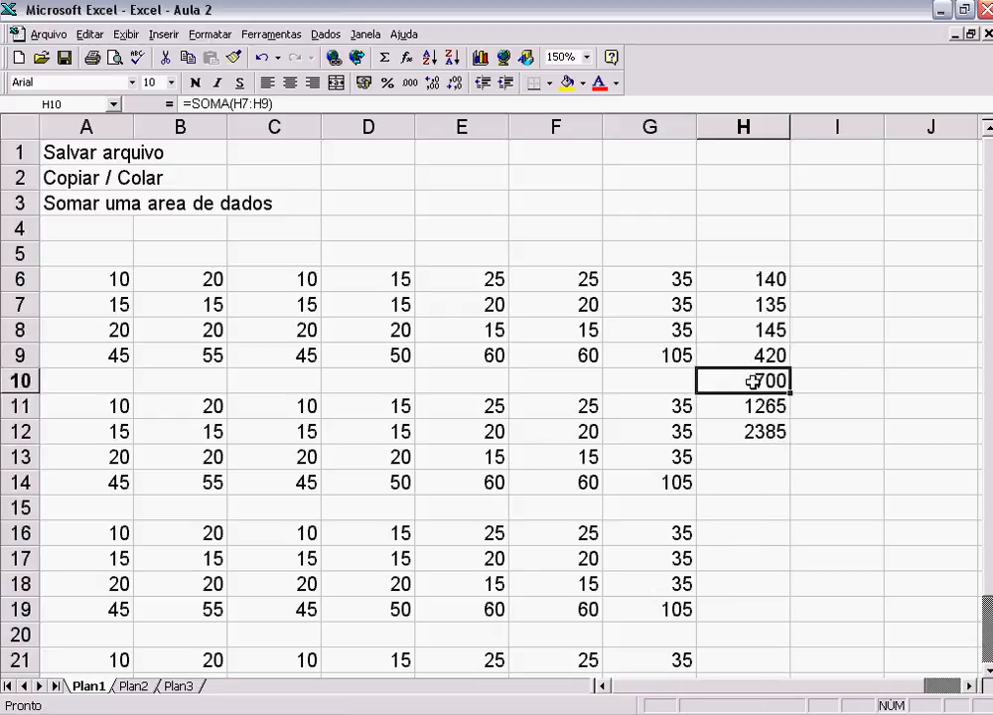
{"action": "left_click_drag", "start_coordinate": [752, 384], "coordinate": [763, 427]}
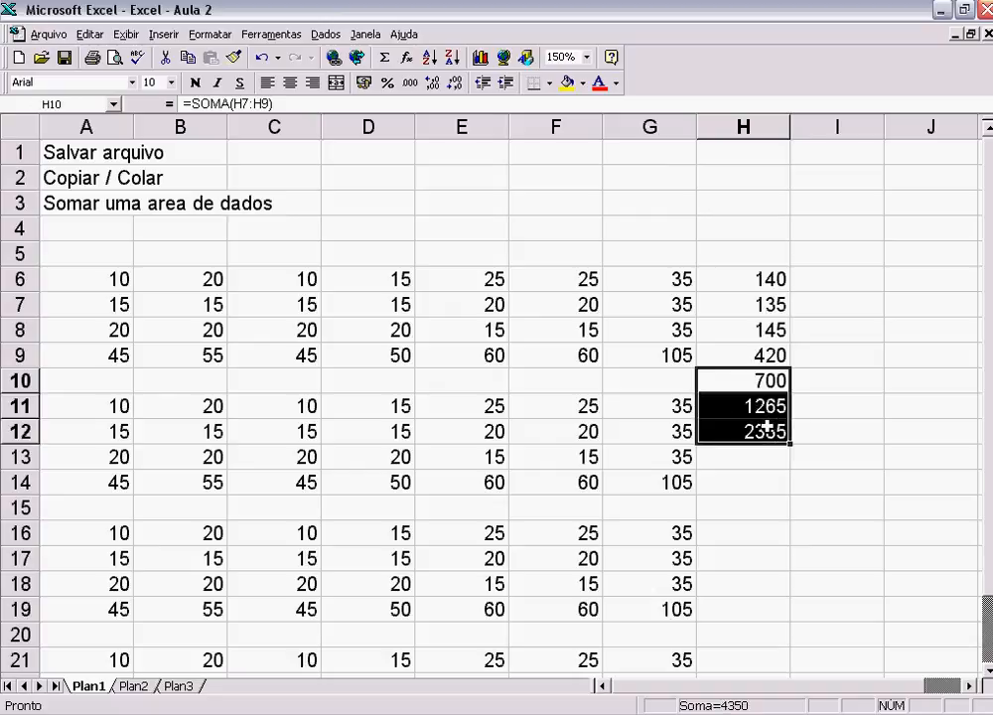
{"action": "key", "text": "Delete"}
{"action": "left_click_drag", "start_coordinate": [724, 403], "coordinate": [725, 382]}
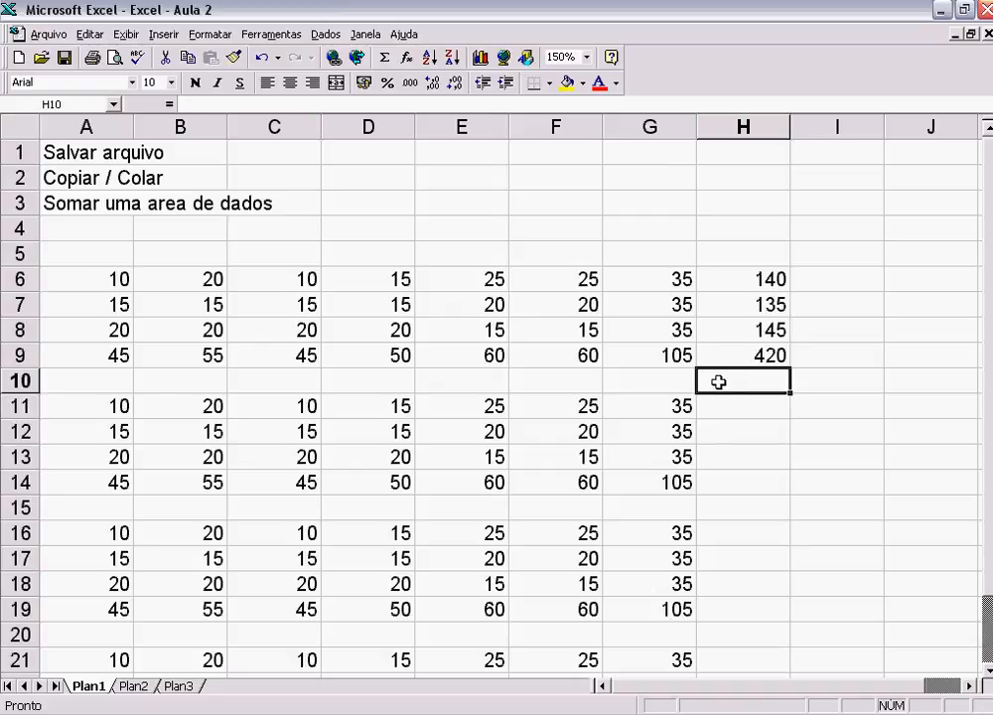
{"action": "left_click", "coordinate": [632, 385]}
{"action": "left_click", "coordinate": [754, 411]}
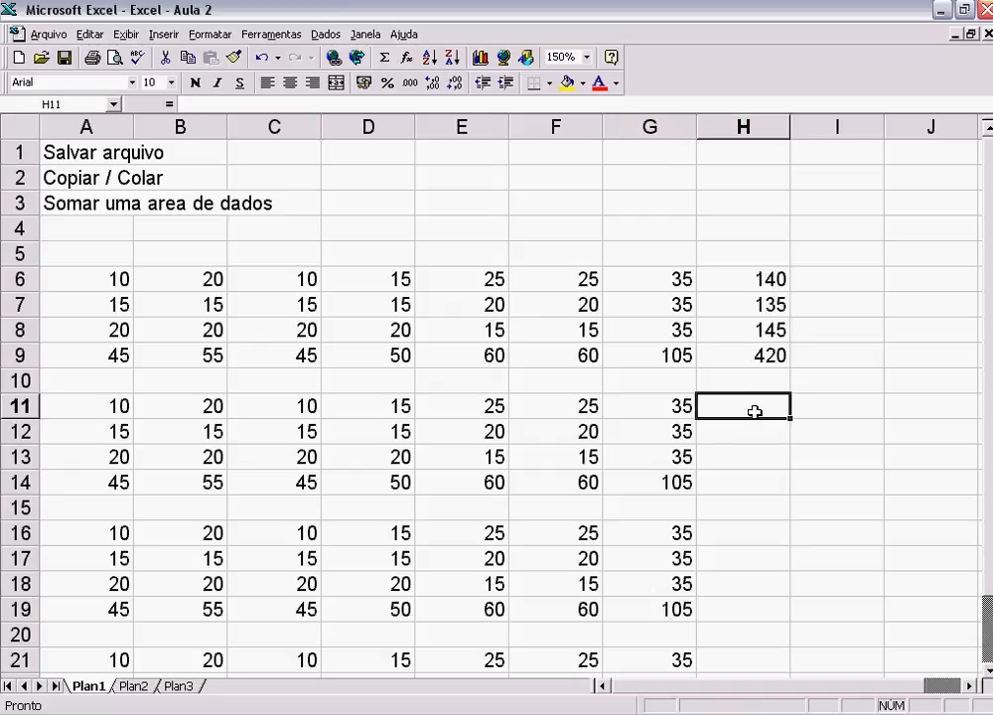
Copy the sums in H6:H9 and paste them beside the second data block, starting at H11
{"action": "left_click_drag", "start_coordinate": [763, 274], "coordinate": [765, 353]}
{"action": "left_click", "coordinate": [87, 35]}
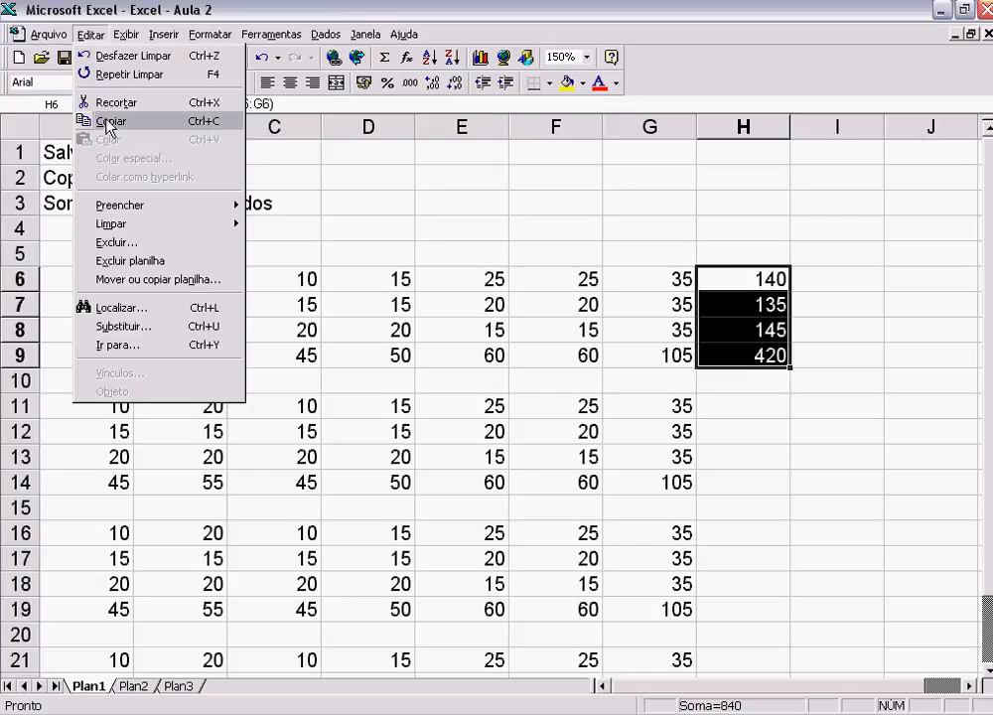
{"action": "left_click", "coordinate": [110, 120]}
{"action": "left_click", "coordinate": [730, 409]}
{"action": "left_click", "coordinate": [87, 35]}
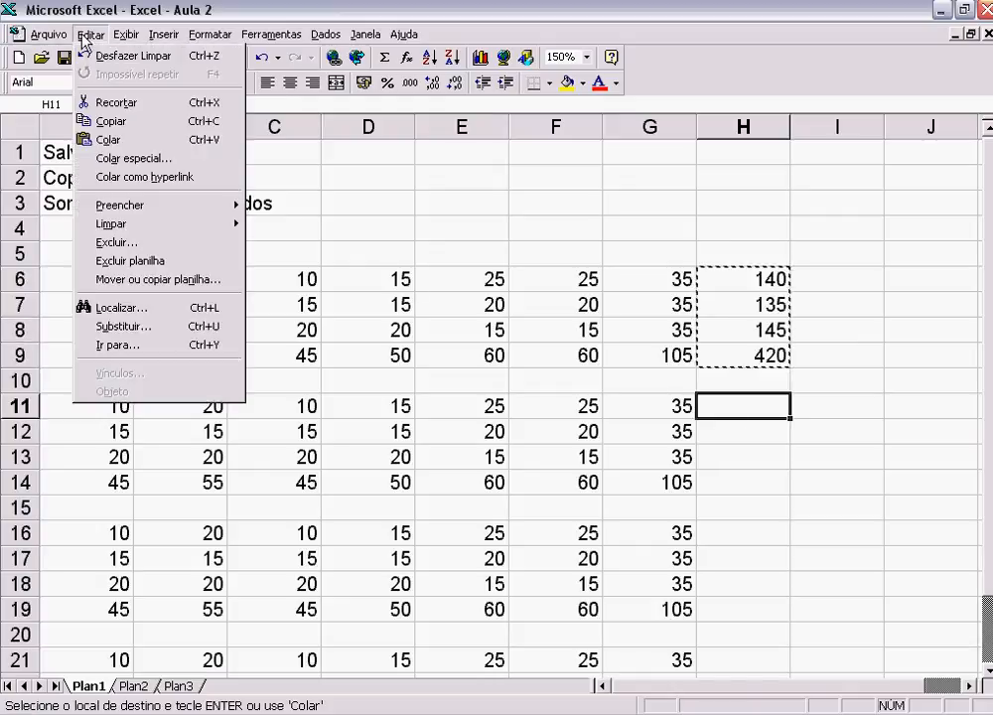
{"action": "left_click", "coordinate": [98, 133]}
{"action": "left_click", "coordinate": [748, 523]}
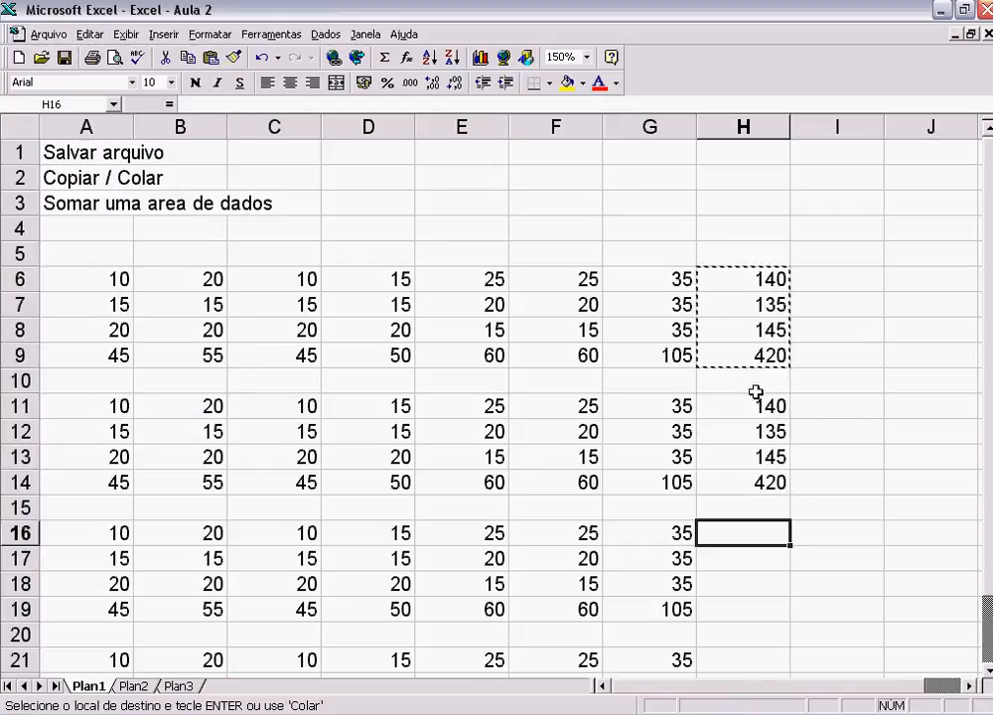
{"action": "key", "text": "Escape"}
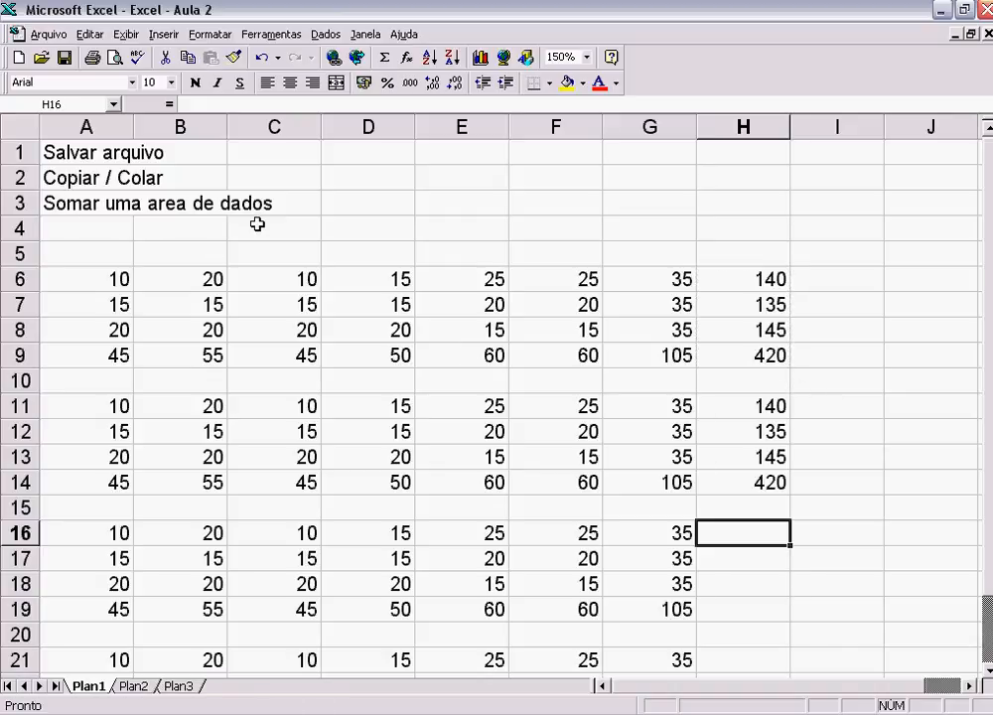
Compare the total formulas of row 9 in cells H9, G9, F9 and C9
{"action": "left_click", "coordinate": [750, 354]}
{"action": "left_click", "coordinate": [653, 352]}
{"action": "left_click", "coordinate": [585, 359]}
{"action": "left_click", "coordinate": [767, 359]}
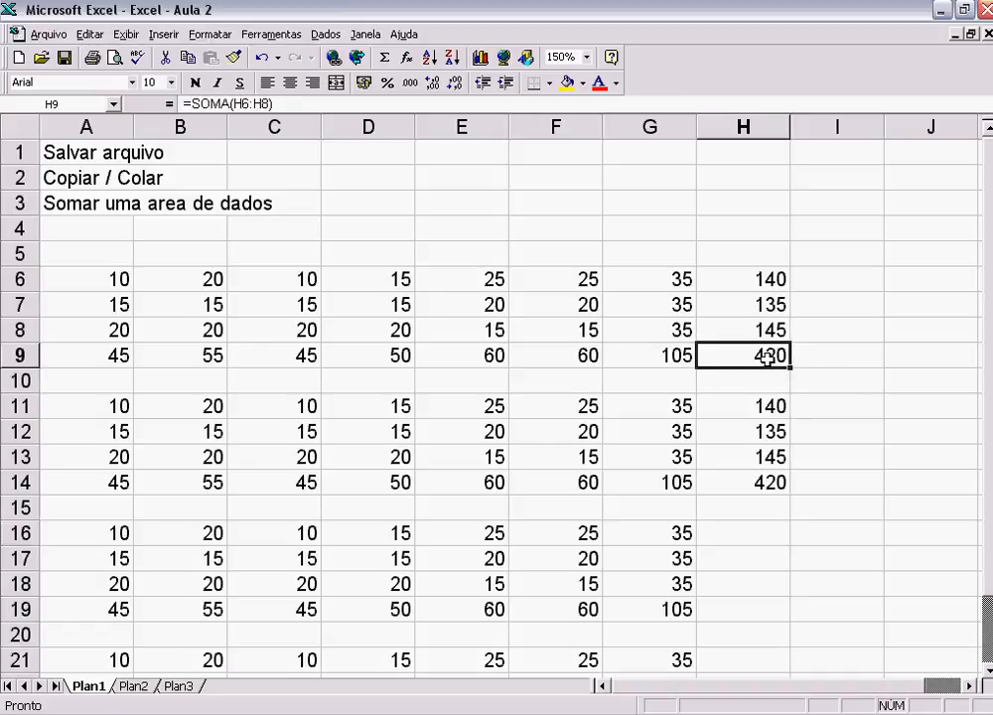
{"action": "left_click", "coordinate": [264, 353]}
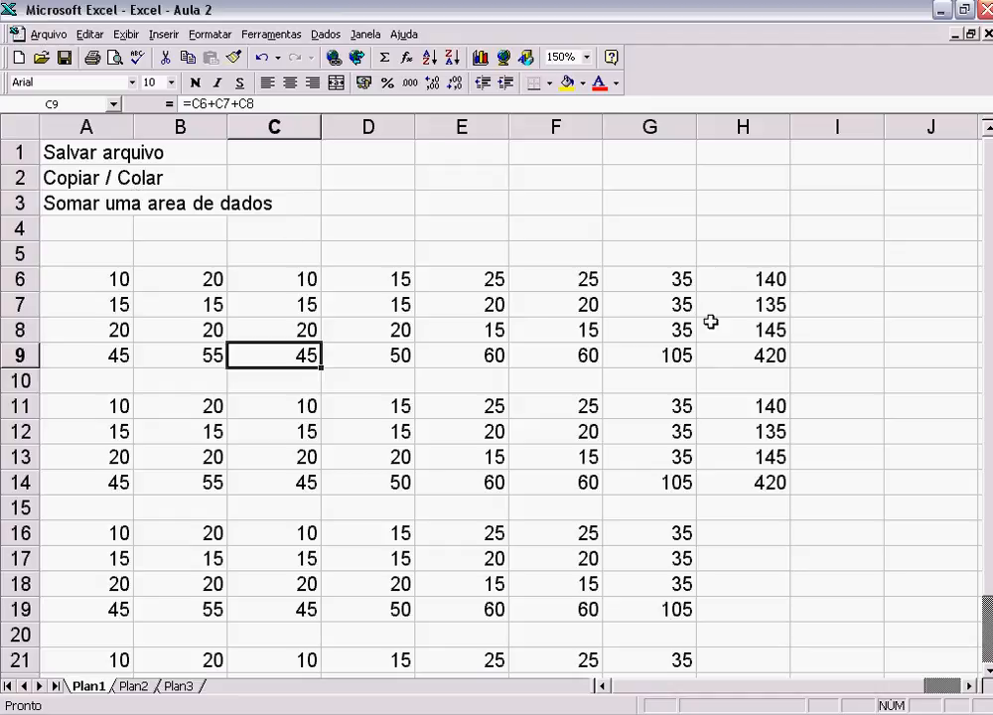